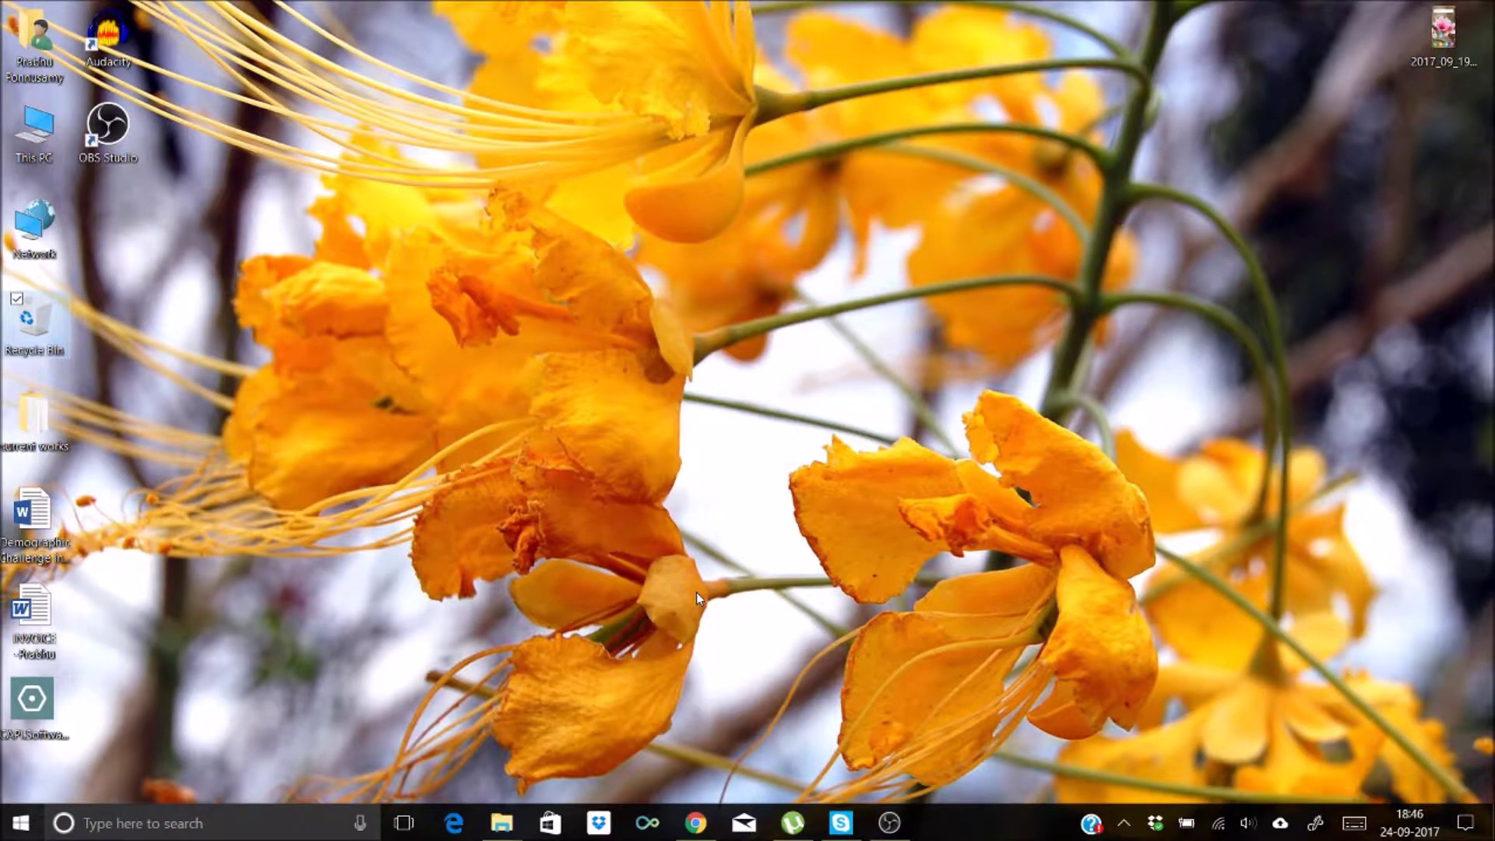
Create a new desktop folder named Export, then open the current works folder
{"action": "right_click", "coordinate": [511, 319]}
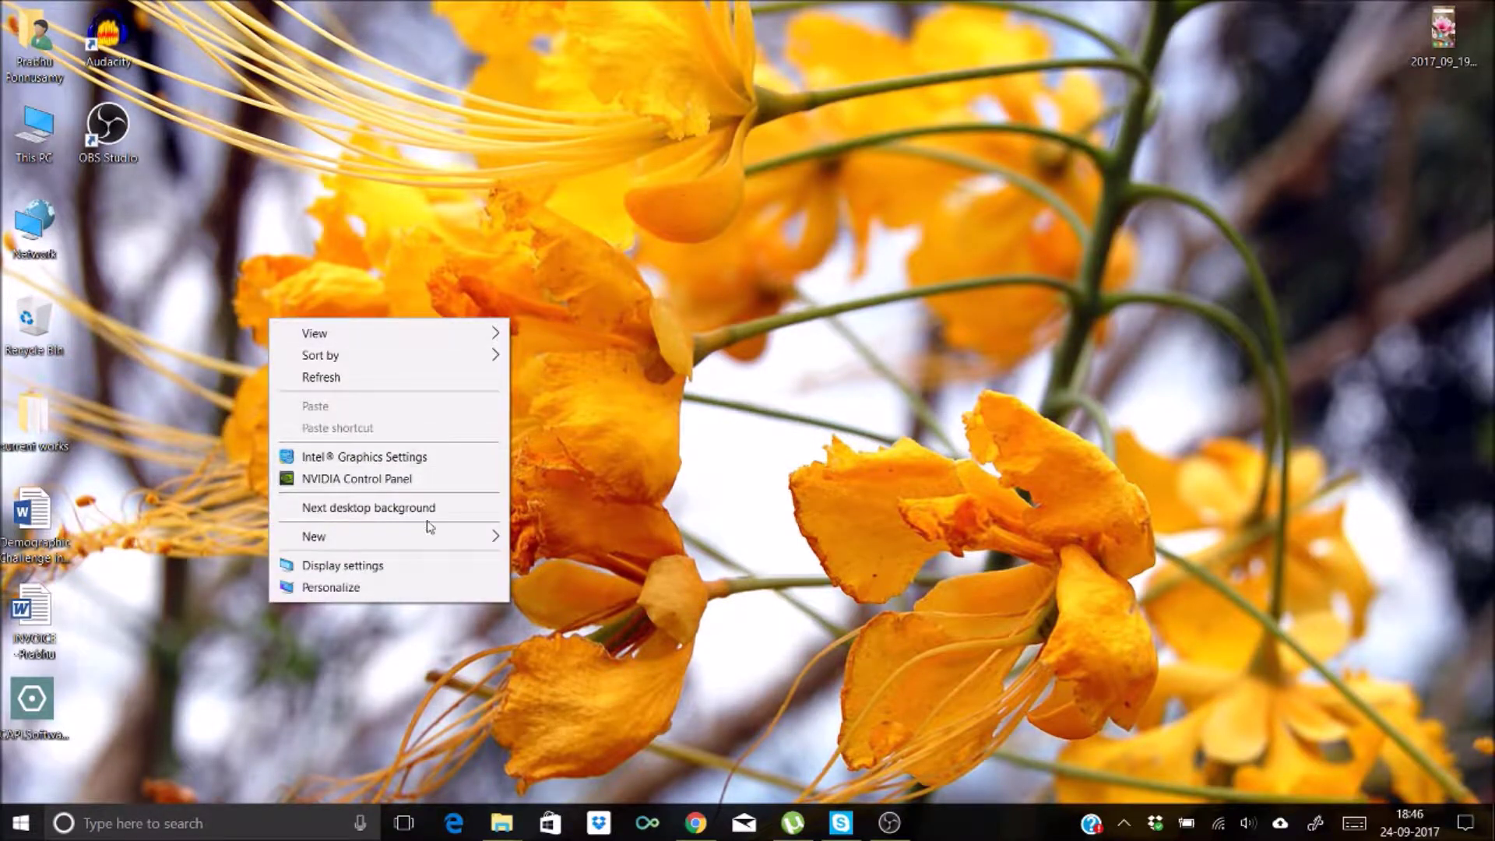
{"action": "mouse_move", "coordinate": [454, 544]}
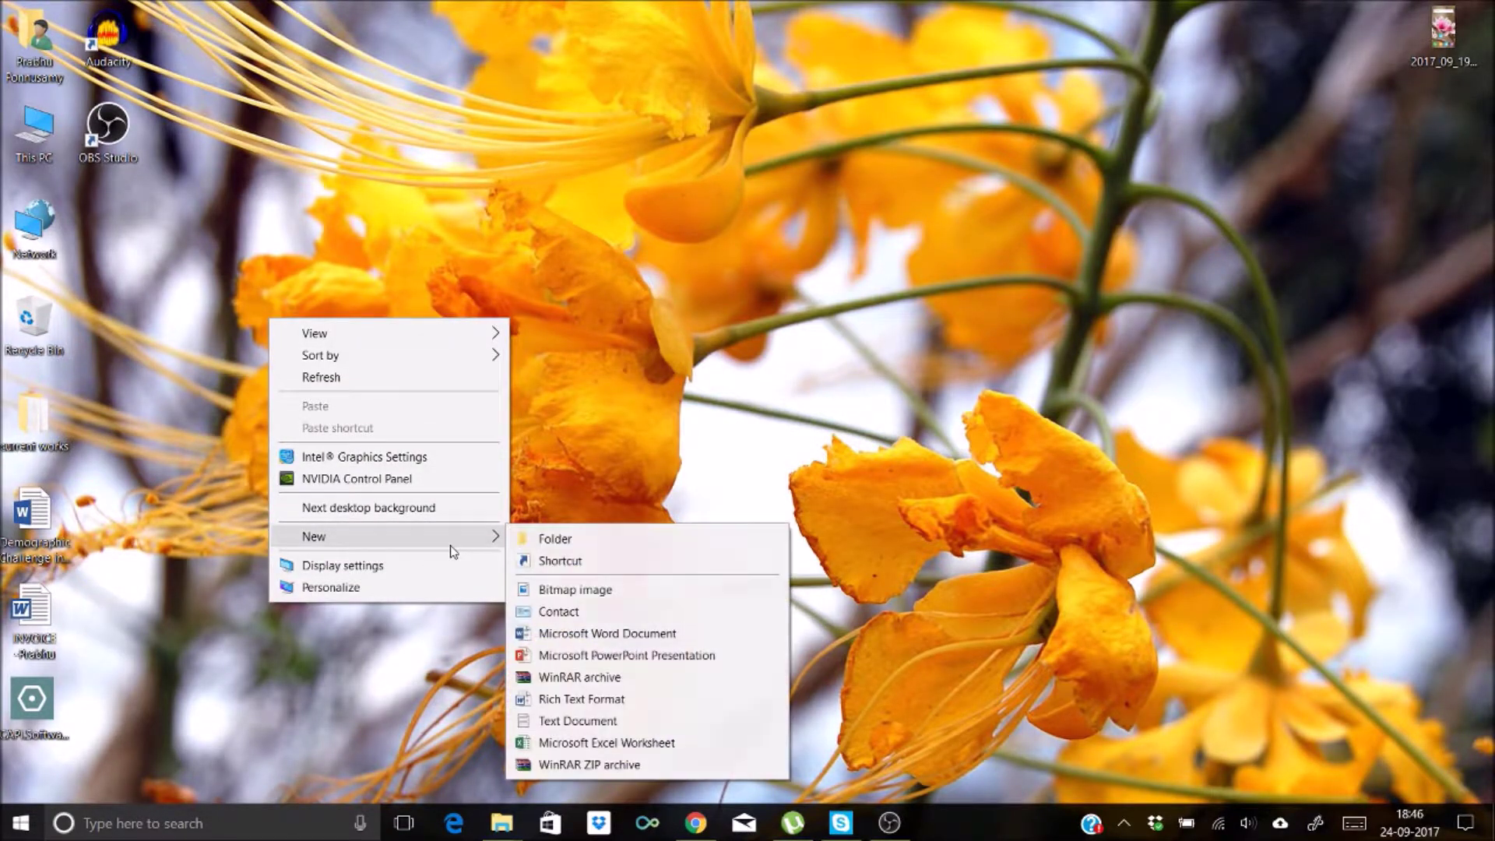
{"action": "left_click", "coordinate": [555, 540]}
{"action": "type", "text": "E"}
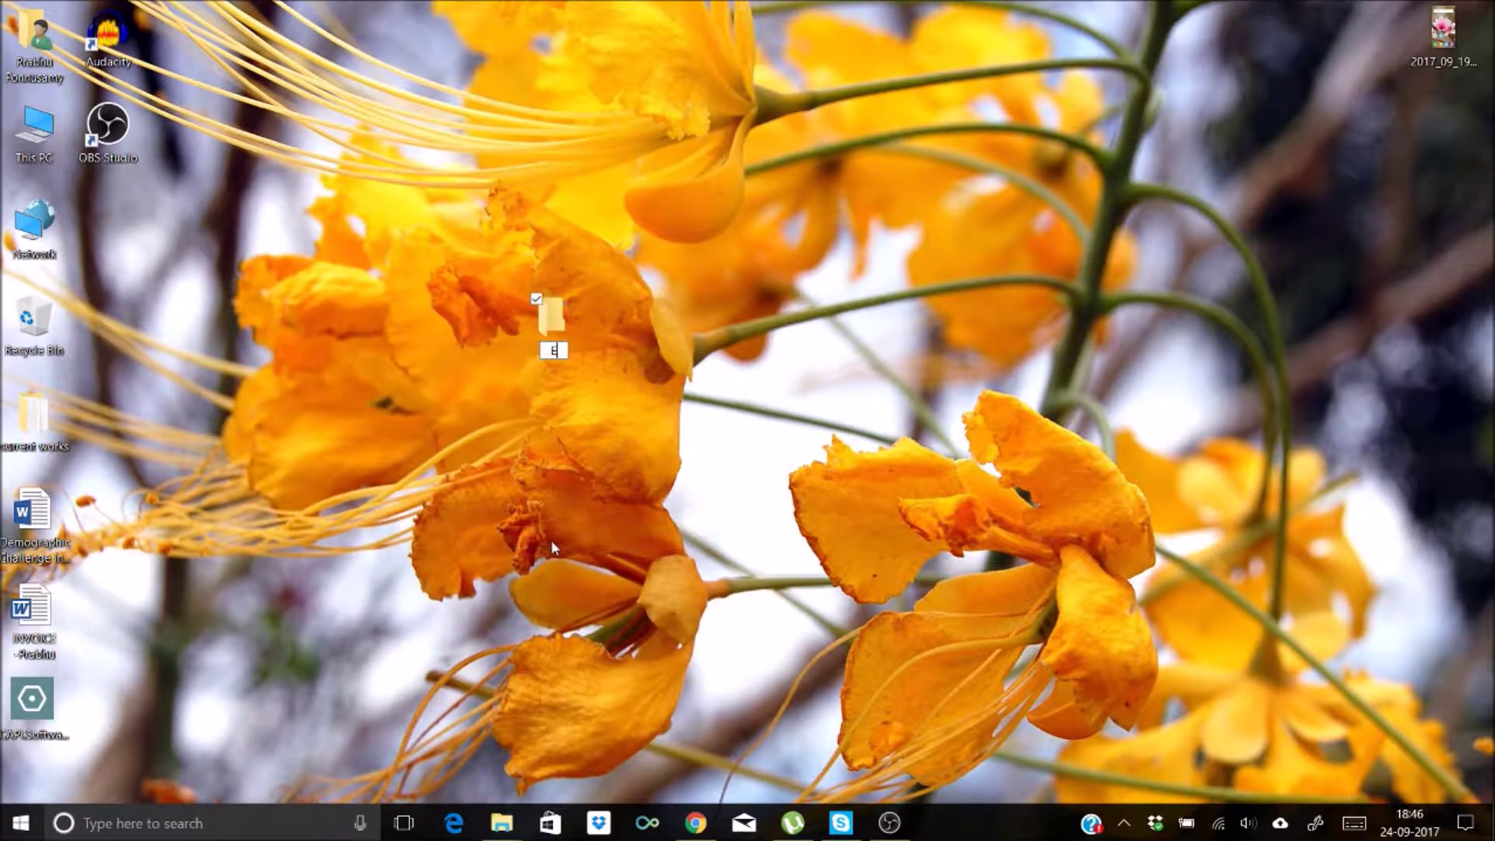
{"action": "type", "text": "xport"}
{"action": "key", "text": "Return"}
{"action": "left_click", "coordinate": [405, 456]}
{"action": "double_click", "coordinate": [33, 412]}
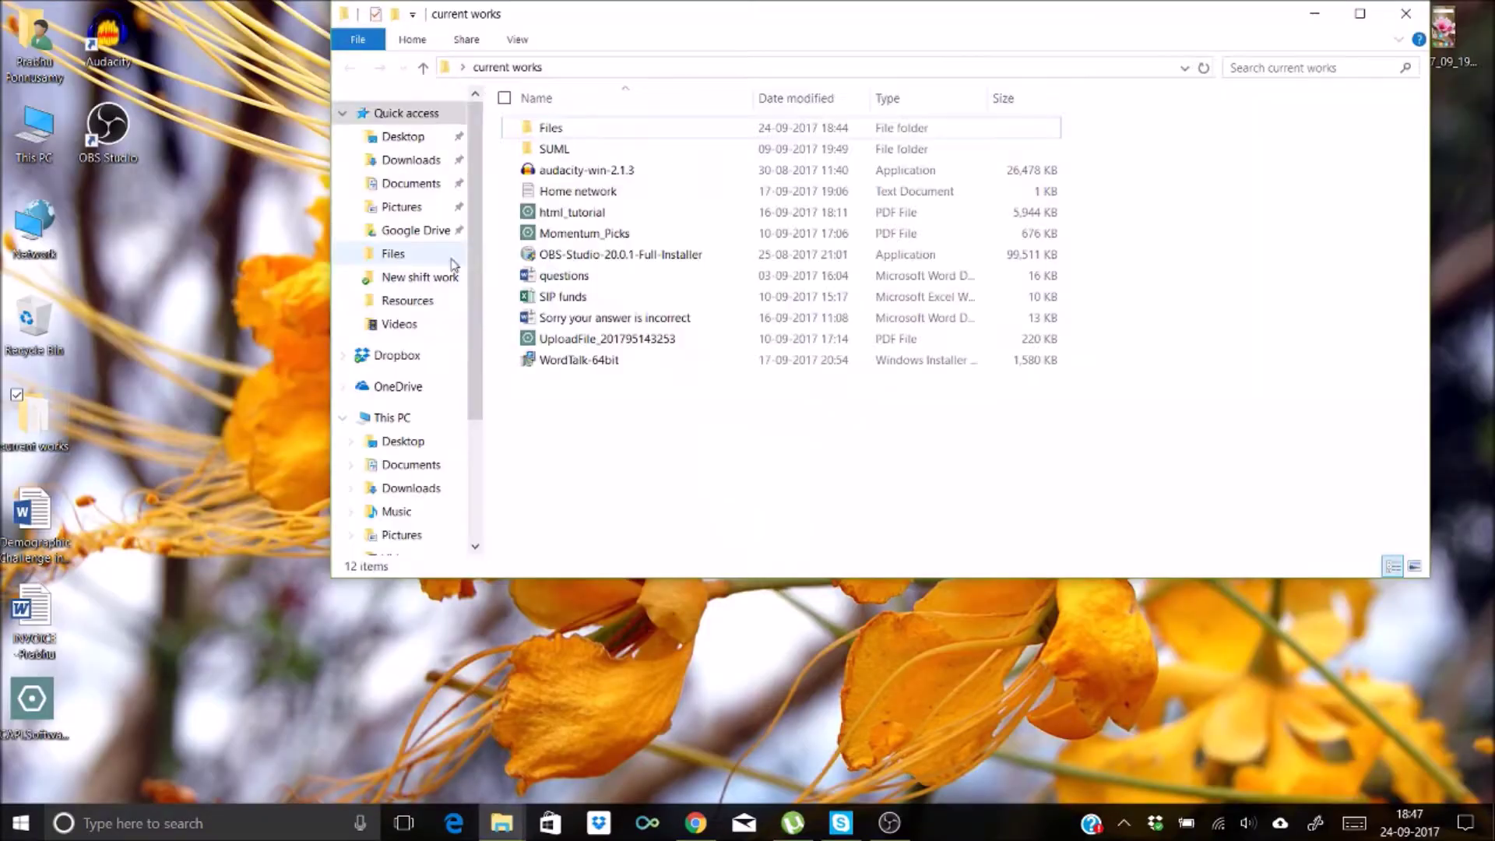
Copy HH and 15012111H.dat from current works\Files into the desktop Export folder
{"action": "left_click", "coordinate": [1360, 13]}
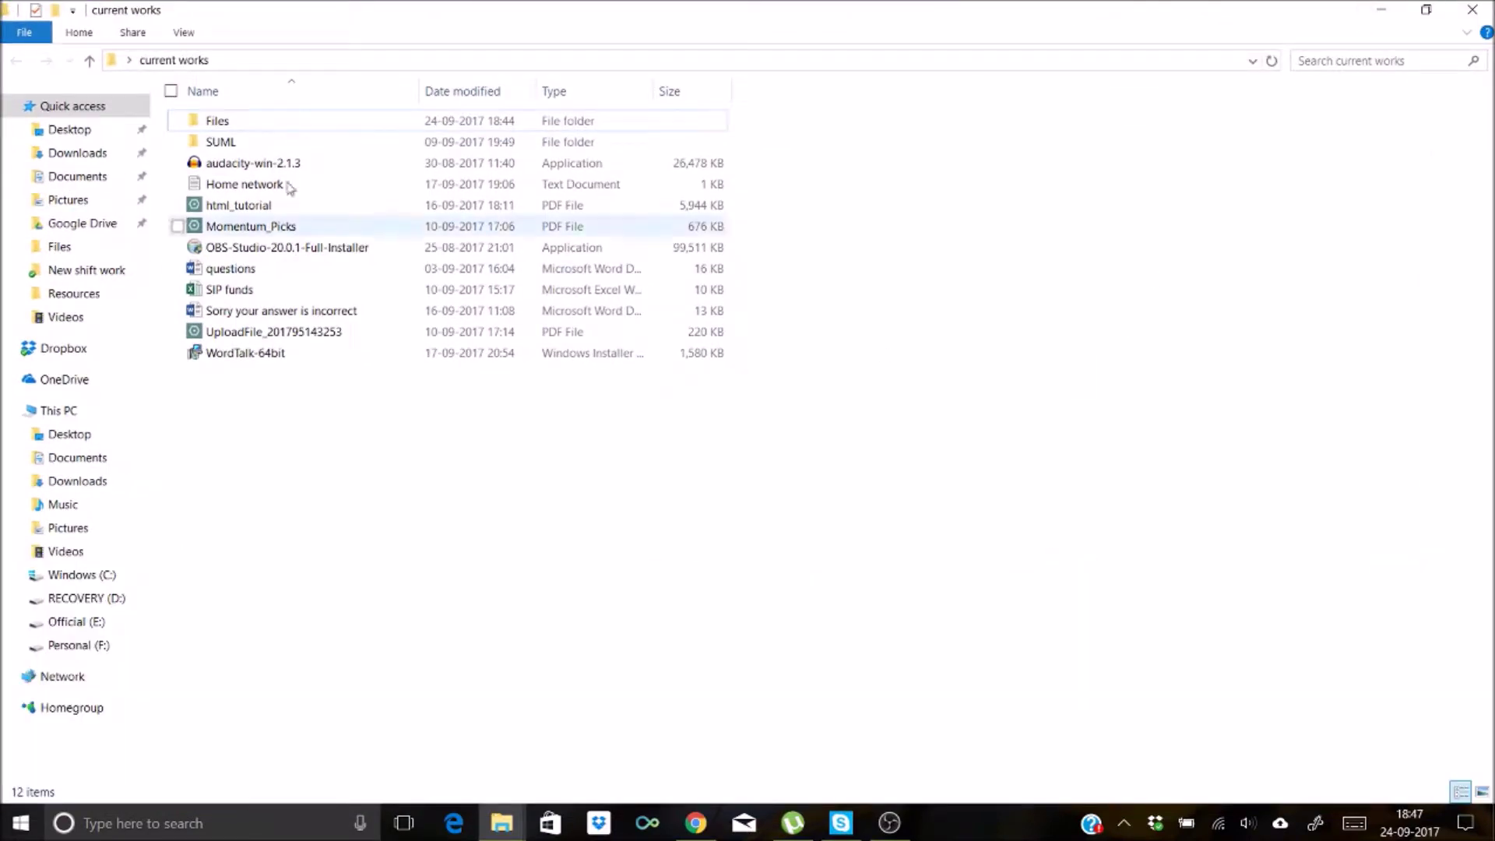
{"action": "left_click", "coordinate": [217, 123]}
{"action": "double_click", "coordinate": [216, 123]}
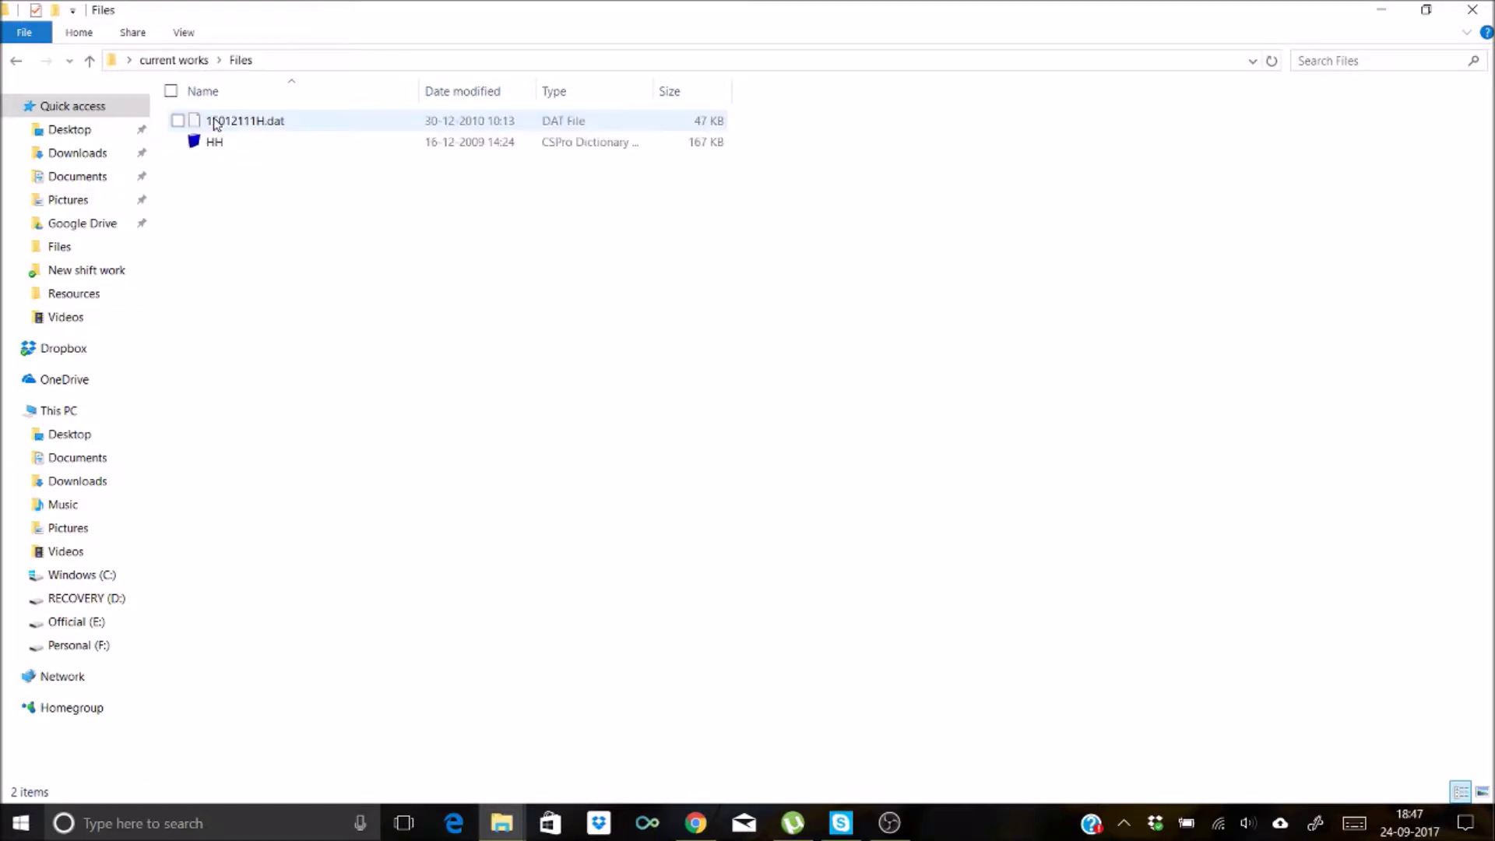
{"action": "left_click", "coordinate": [246, 128]}
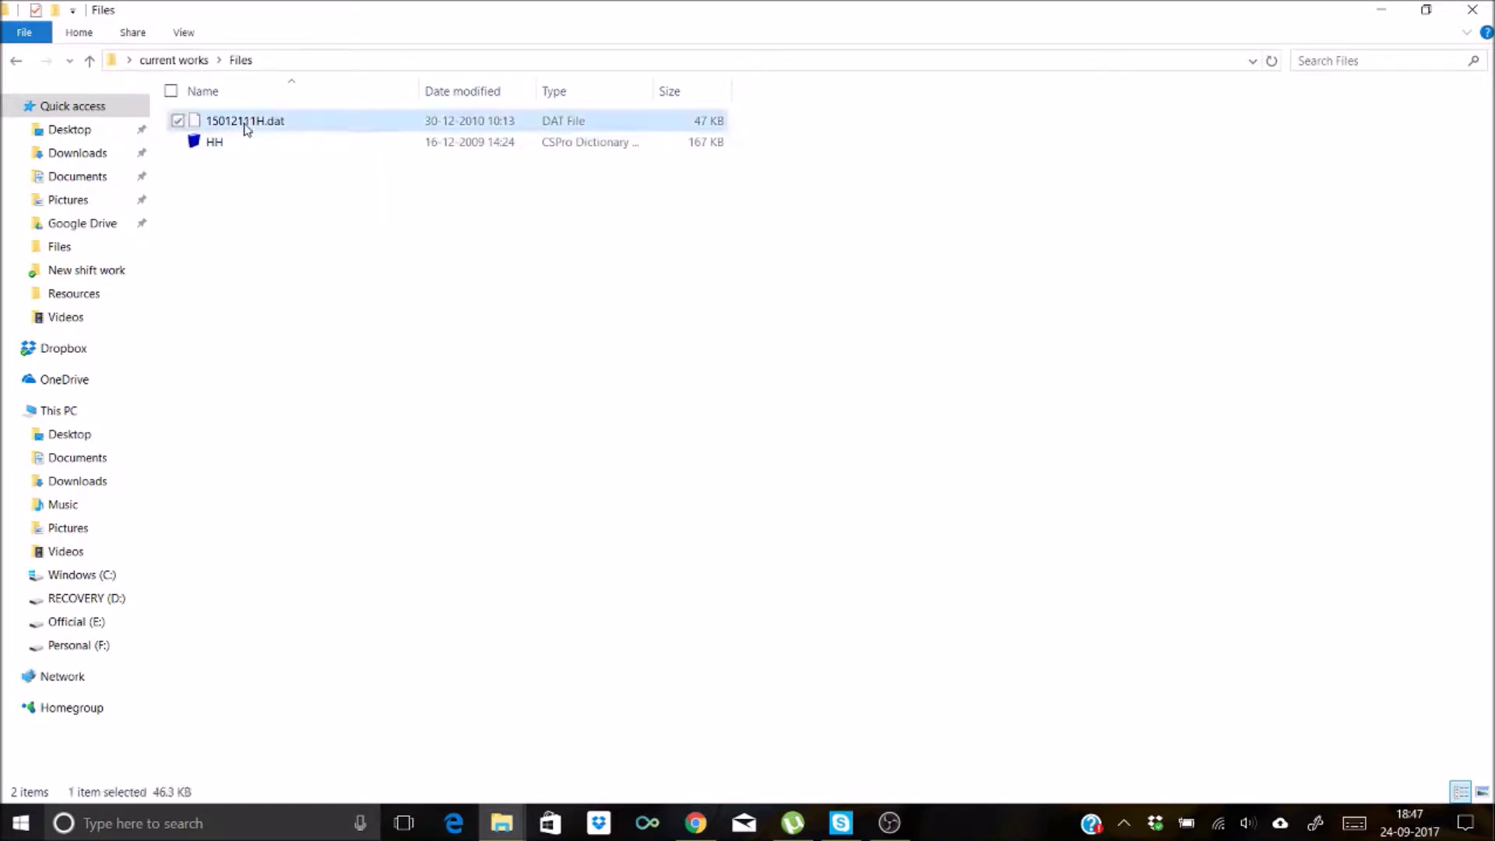
{"action": "left_click", "coordinate": [212, 151], "text": "ctrl"}
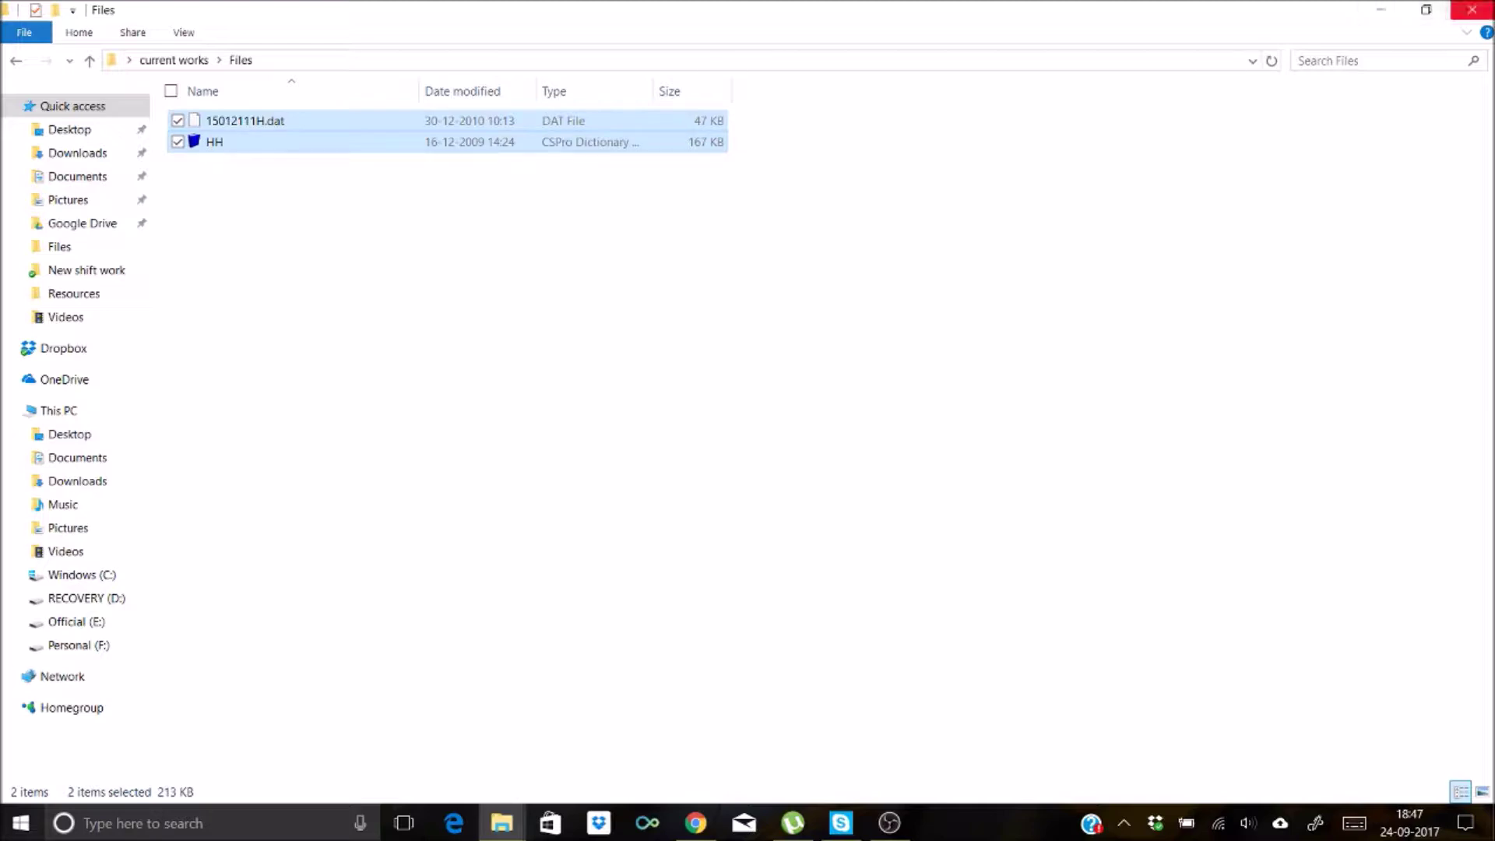
{"action": "left_click", "coordinate": [1471, 10]}
{"action": "double_click", "coordinate": [565, 309]}
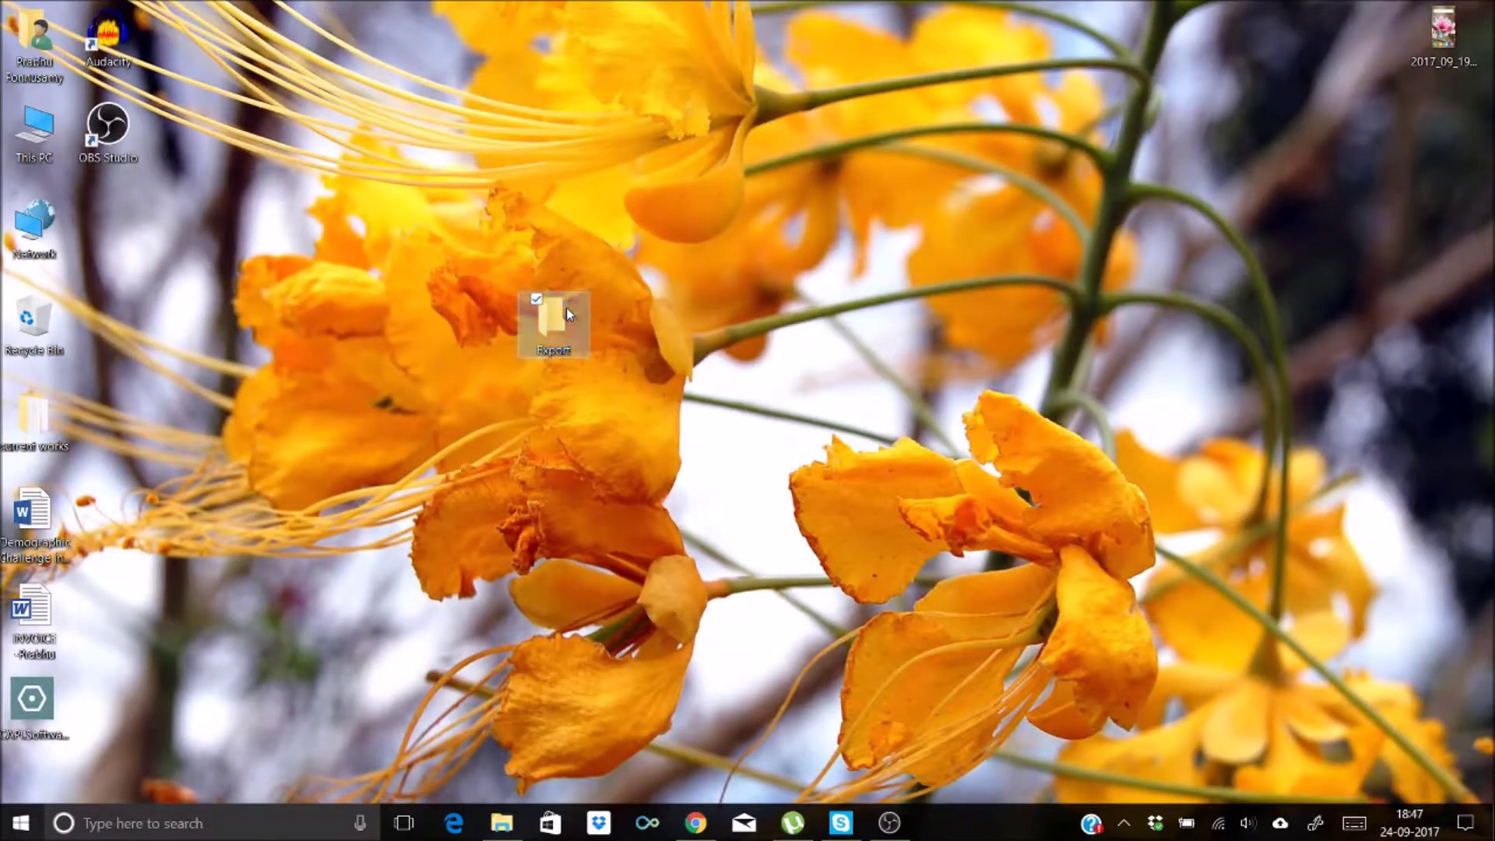
{"action": "key", "text": "ctrl+v"}
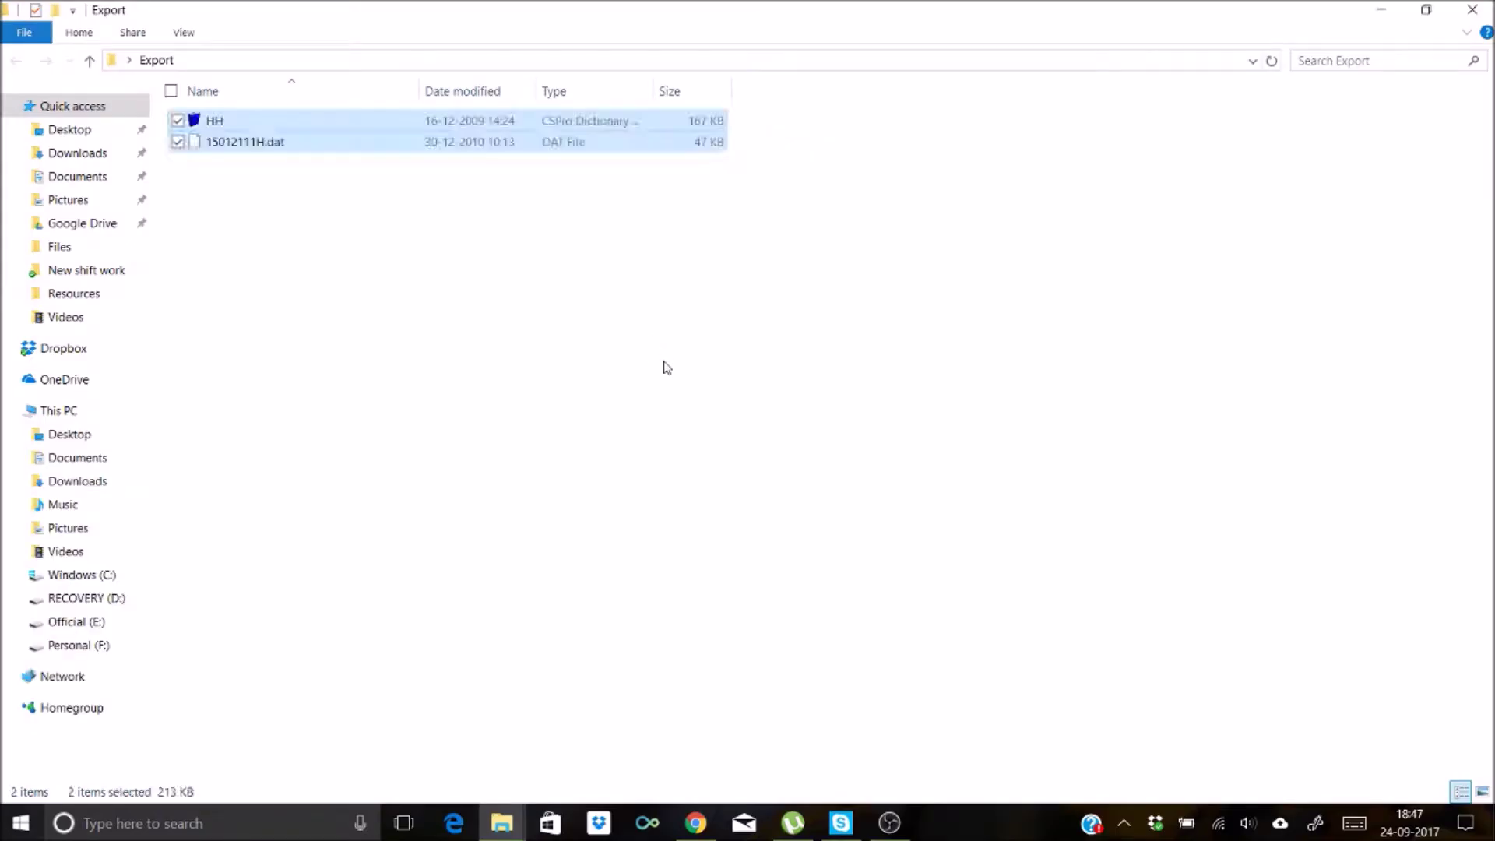
{"action": "left_click", "coordinate": [832, 520]}
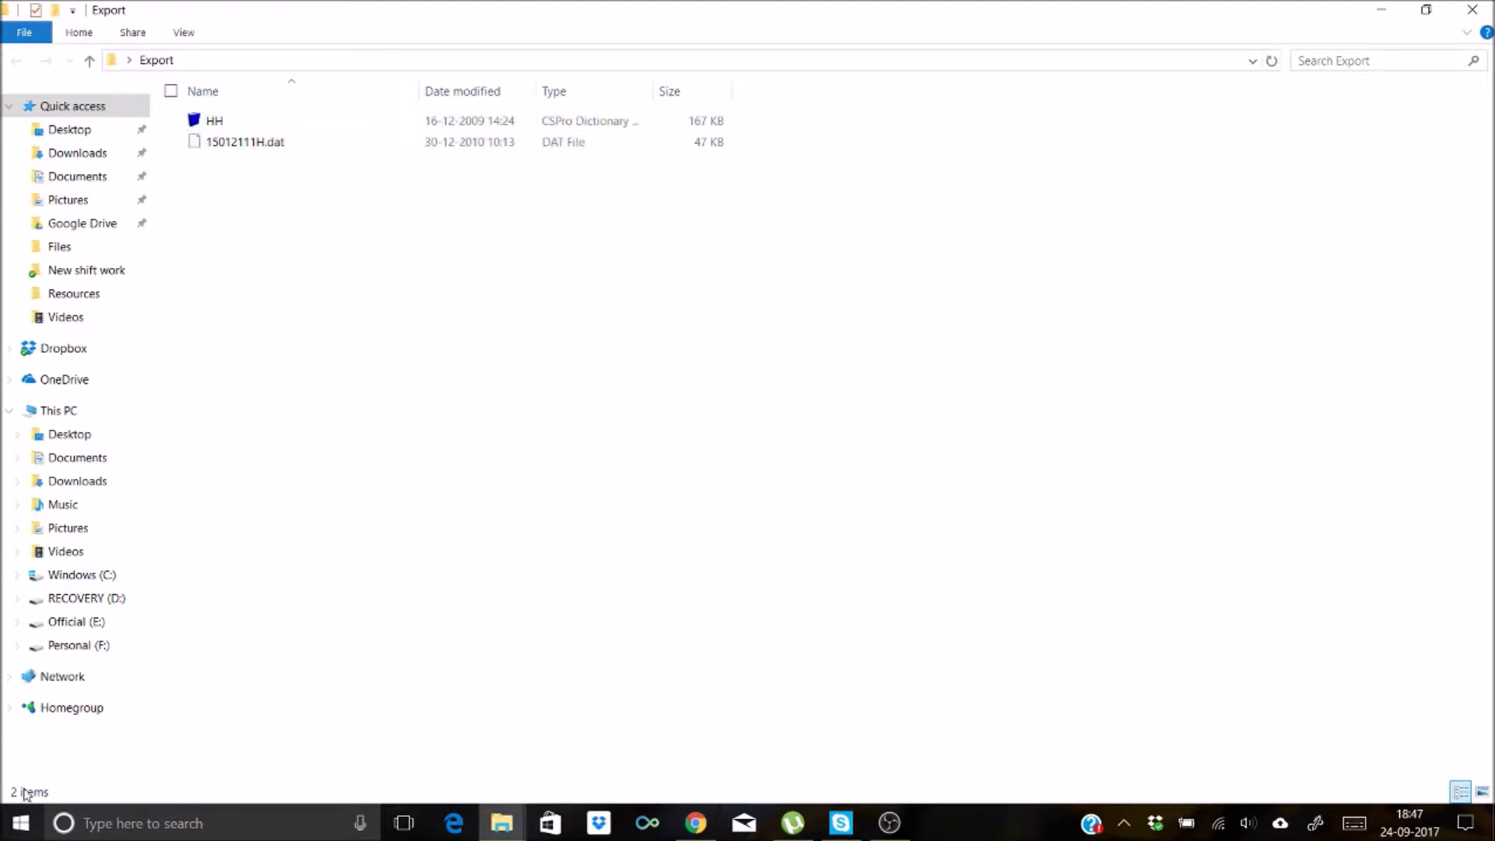
Launch CSPro 7.0 with no application and start the Export Data tool from Tools
{"action": "left_click", "coordinate": [16, 822]}
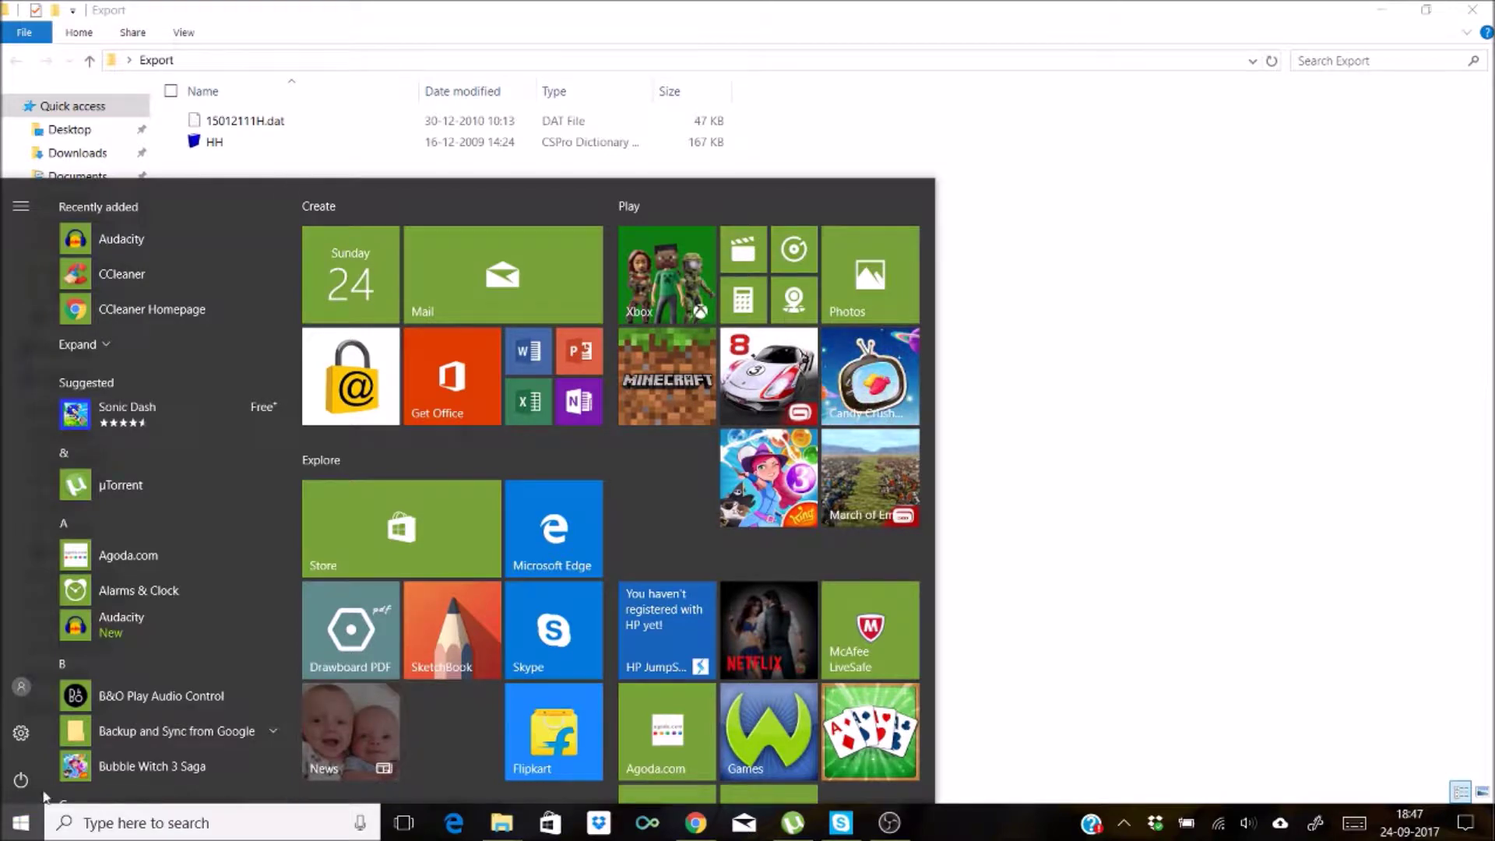
{"action": "scroll", "coordinate": [928, 778], "scroll_direction": "down", "scroll_amount": 2}
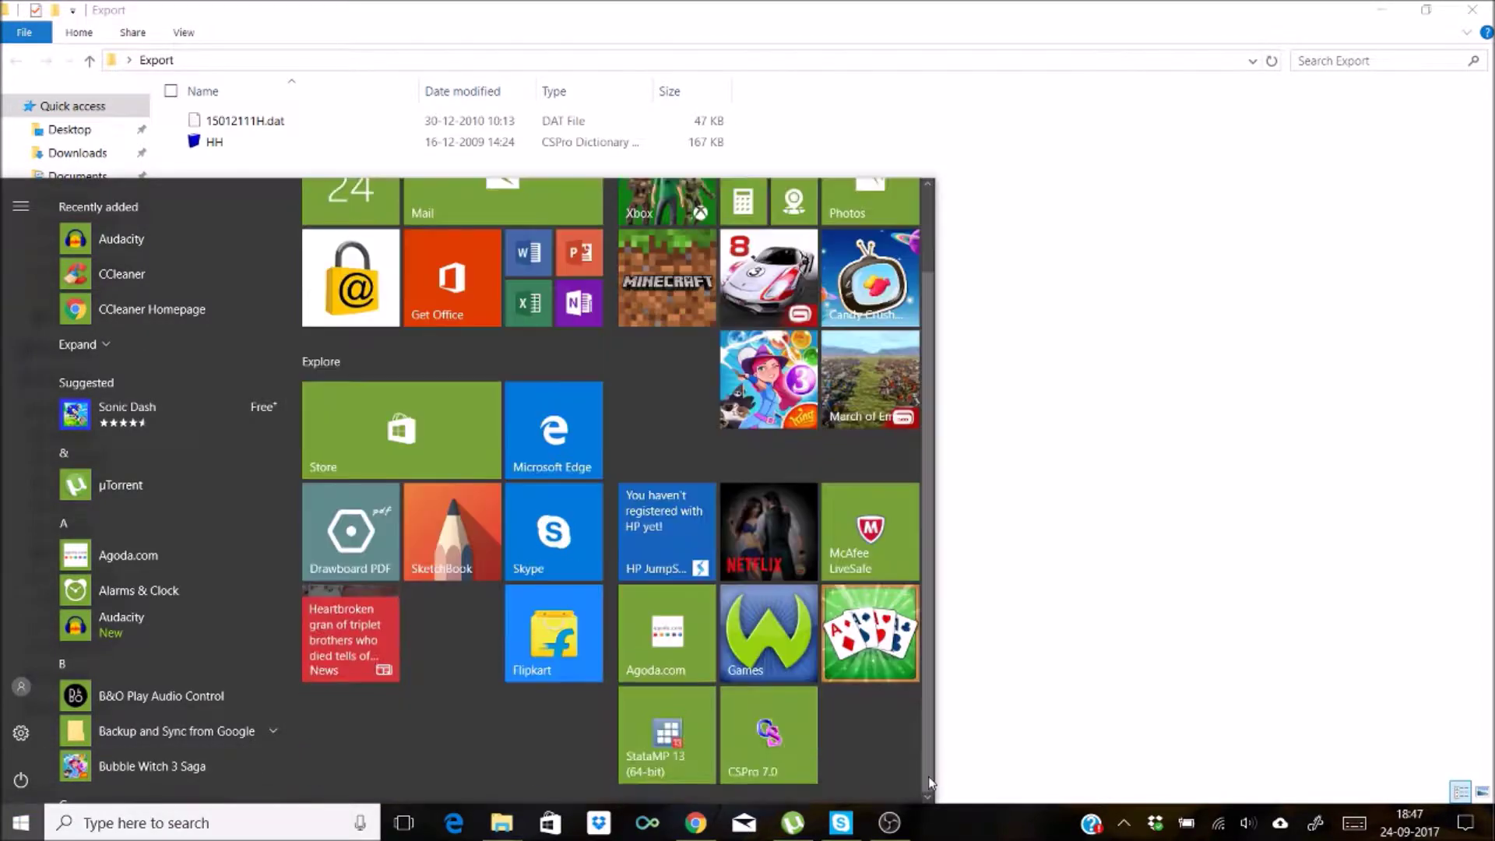
{"action": "left_click", "coordinate": [795, 754]}
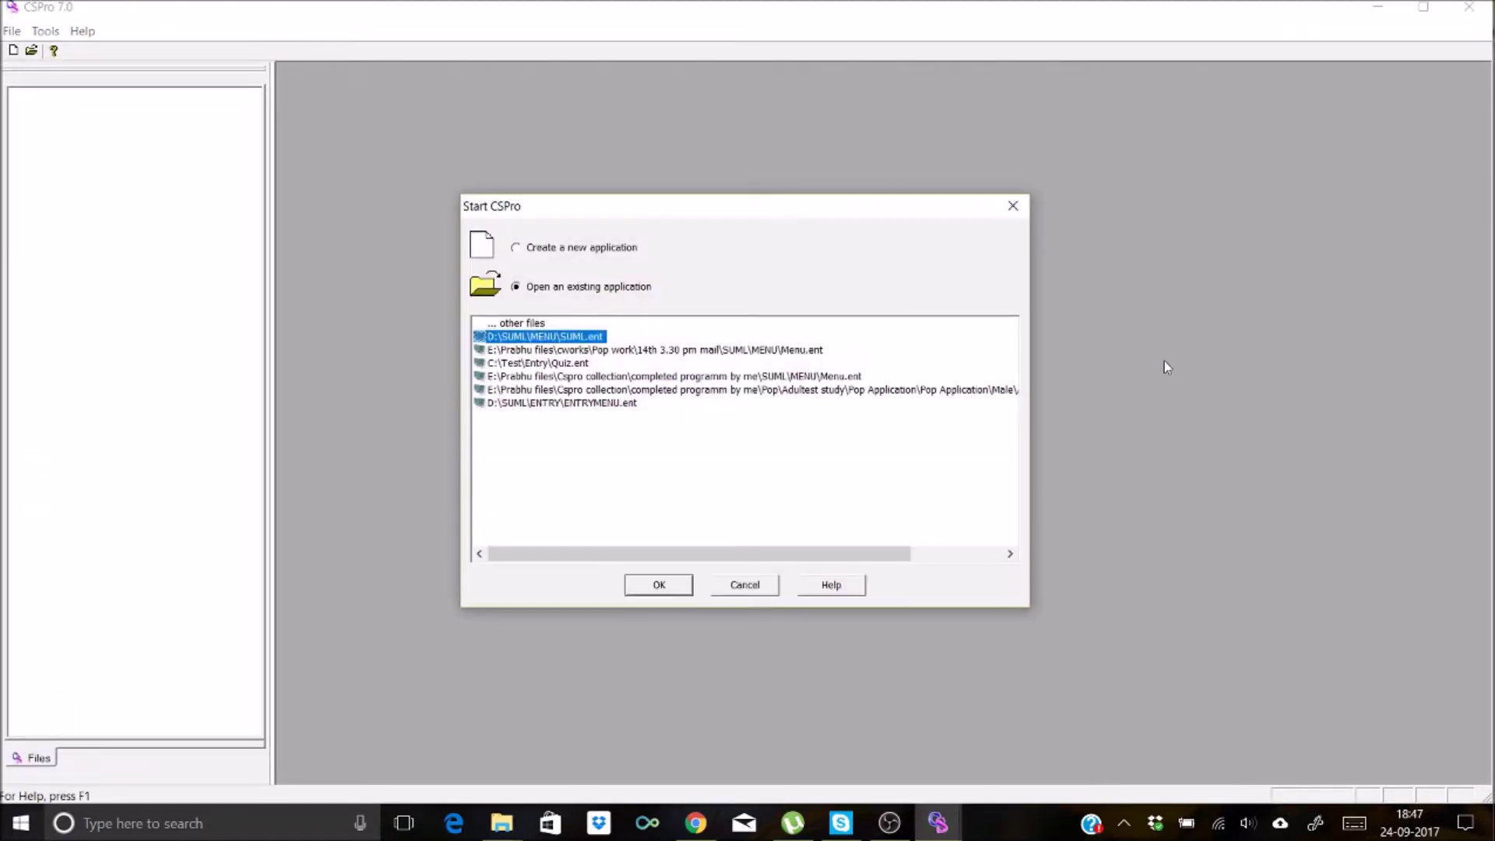
{"action": "left_click", "coordinate": [750, 587]}
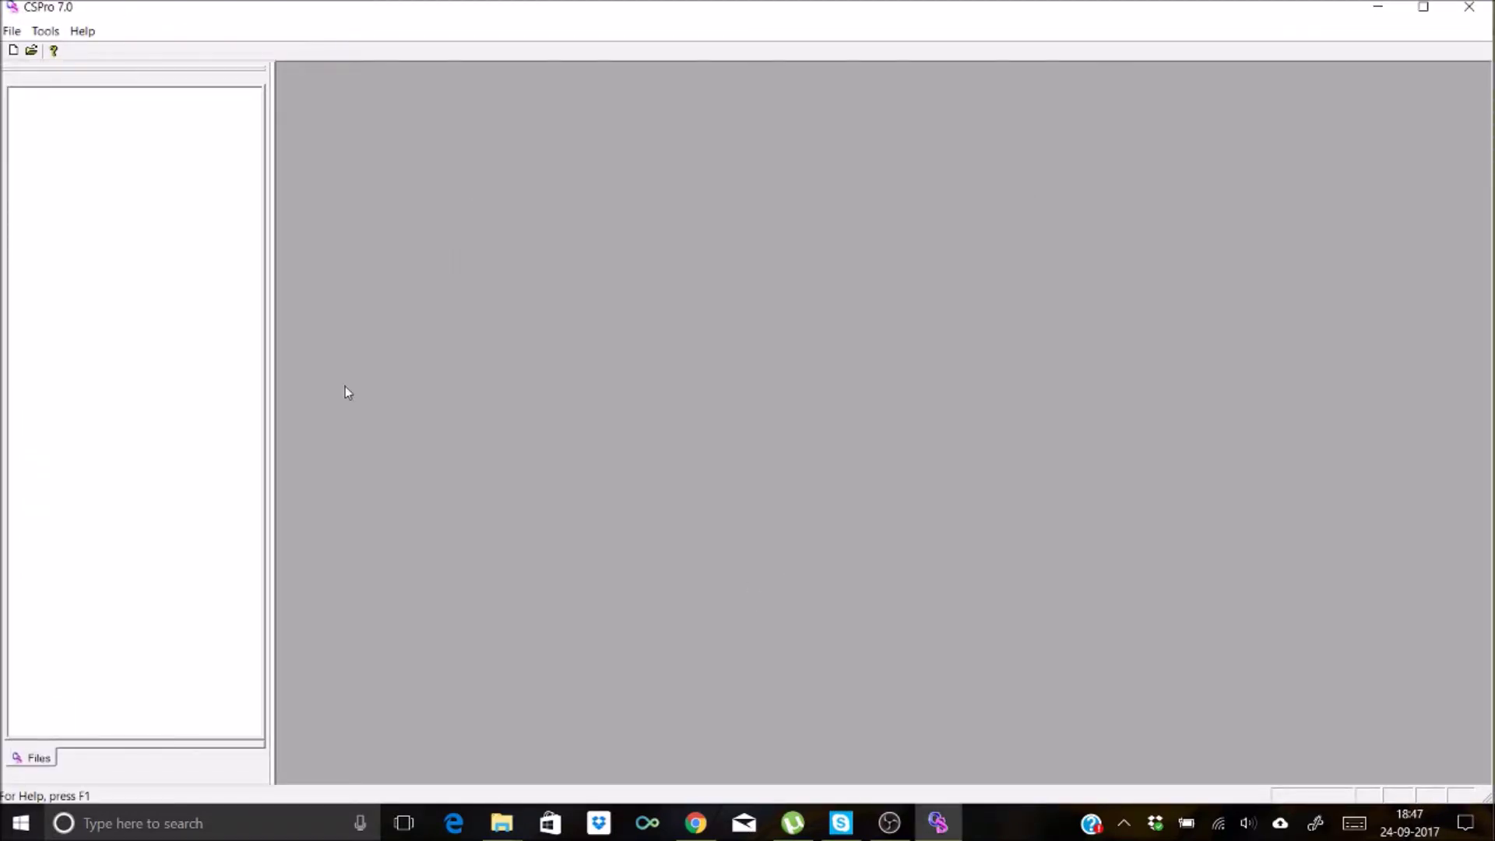
{"action": "left_click", "coordinate": [47, 33]}
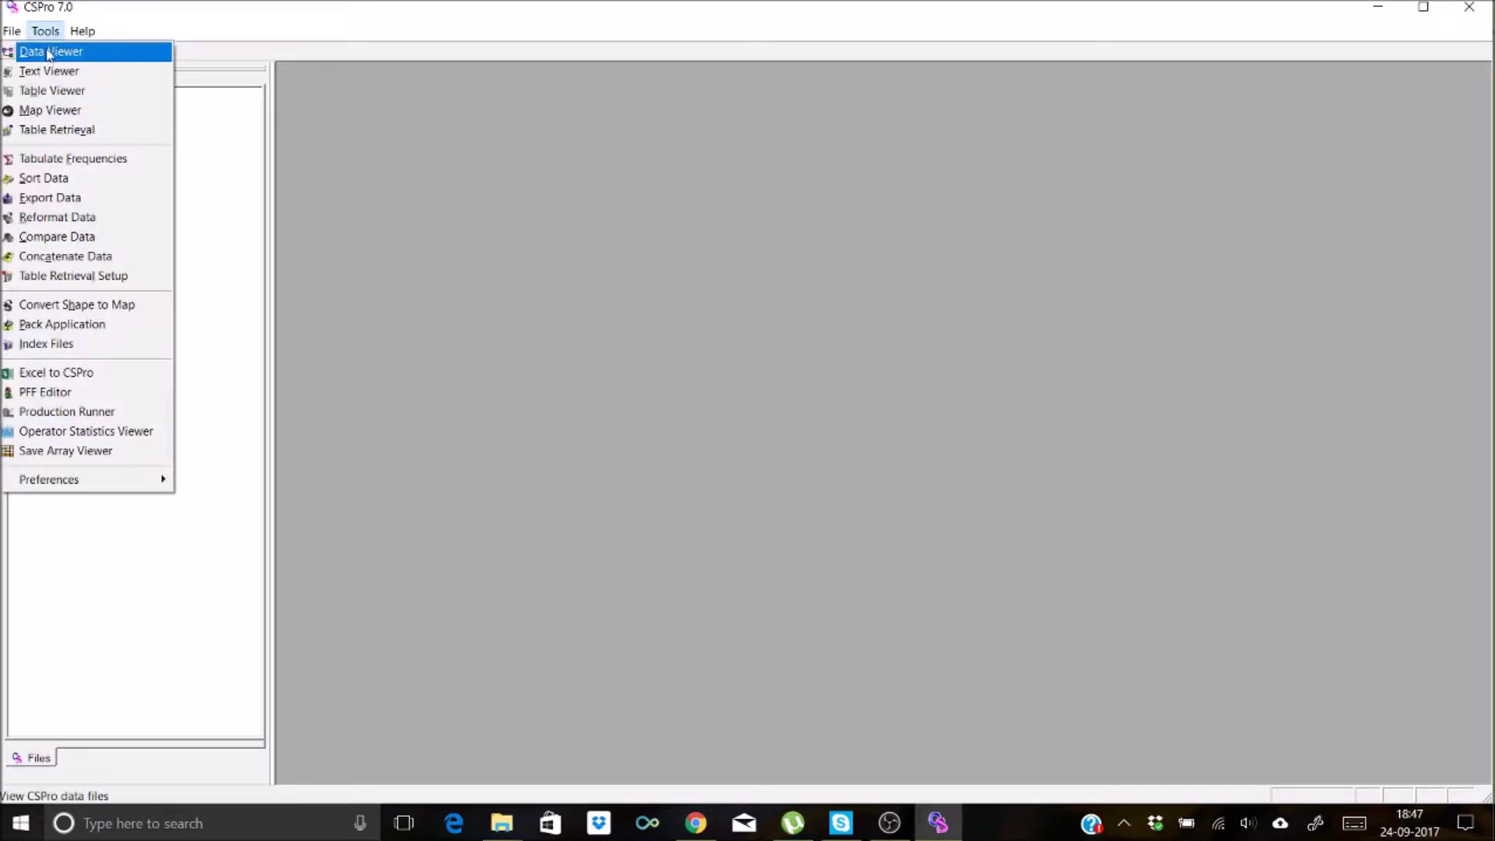
{"action": "left_click", "coordinate": [55, 199]}
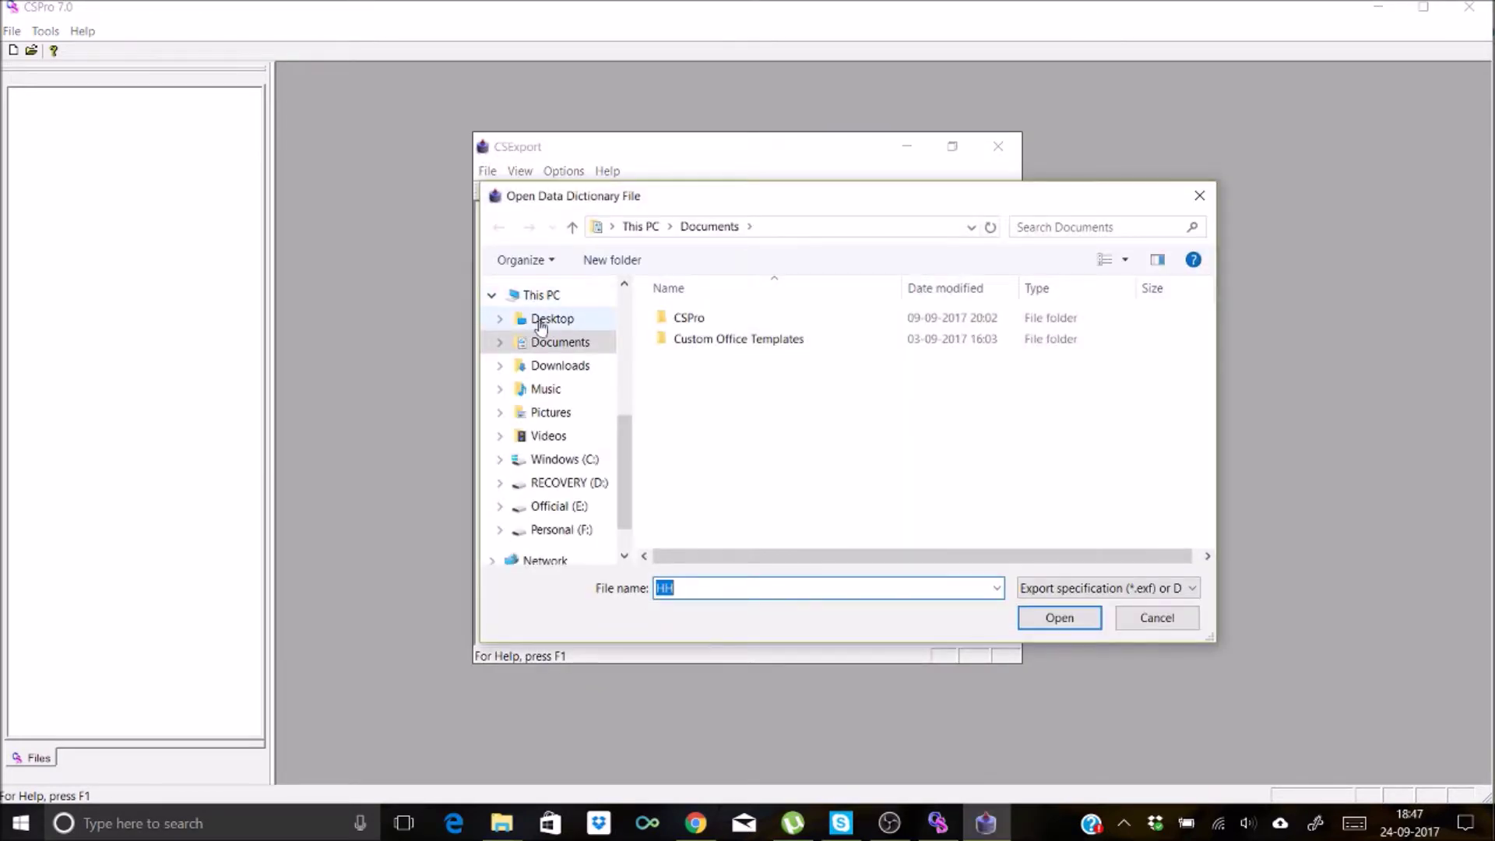
Open the HH data dictionary from This PC > Desktop > Export in CSExport
{"action": "left_click", "coordinate": [538, 299]}
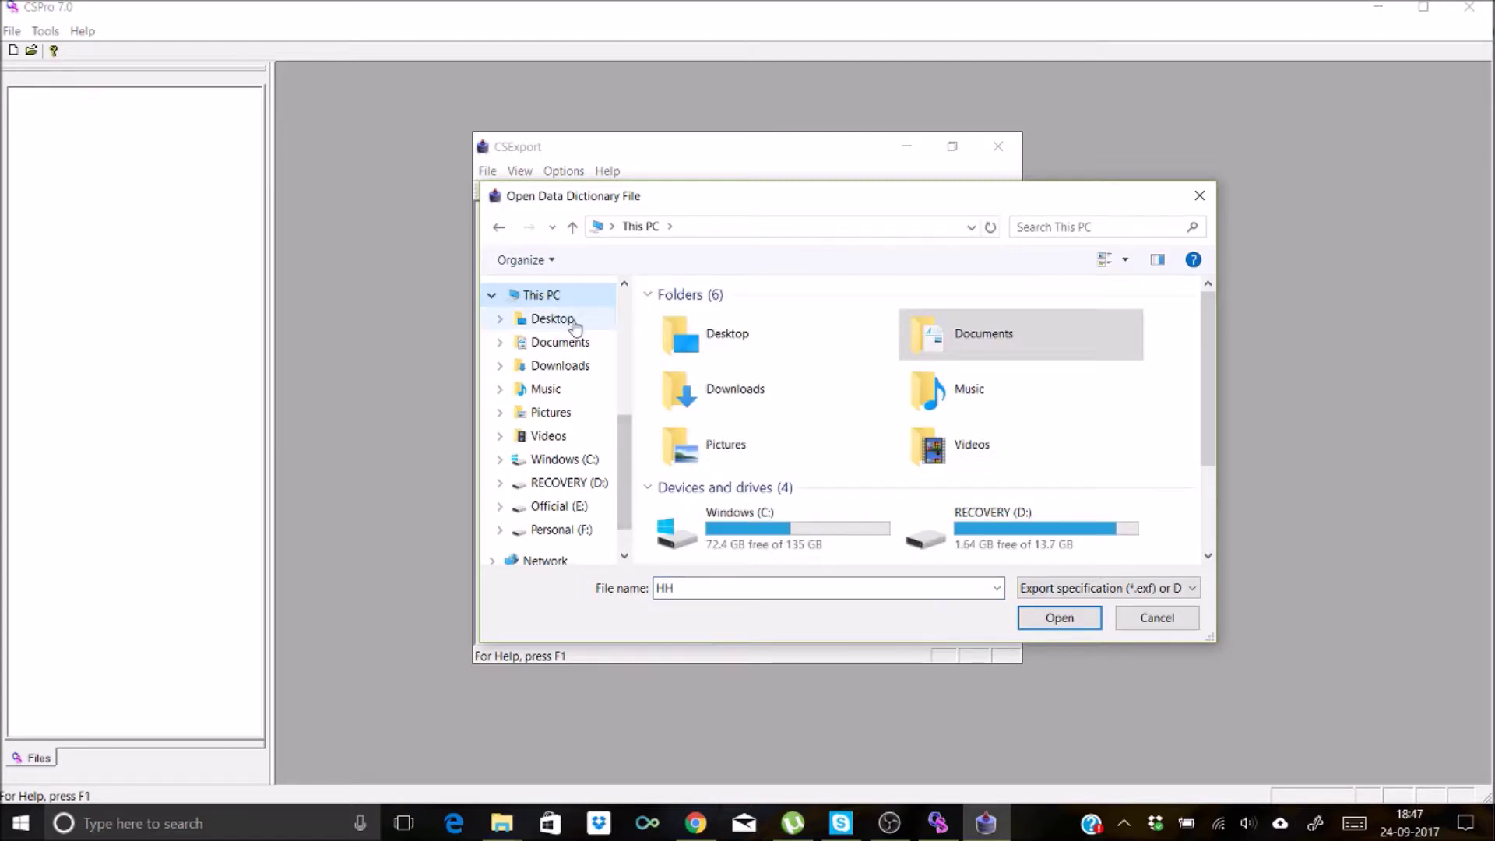
{"action": "left_click", "coordinate": [570, 321]}
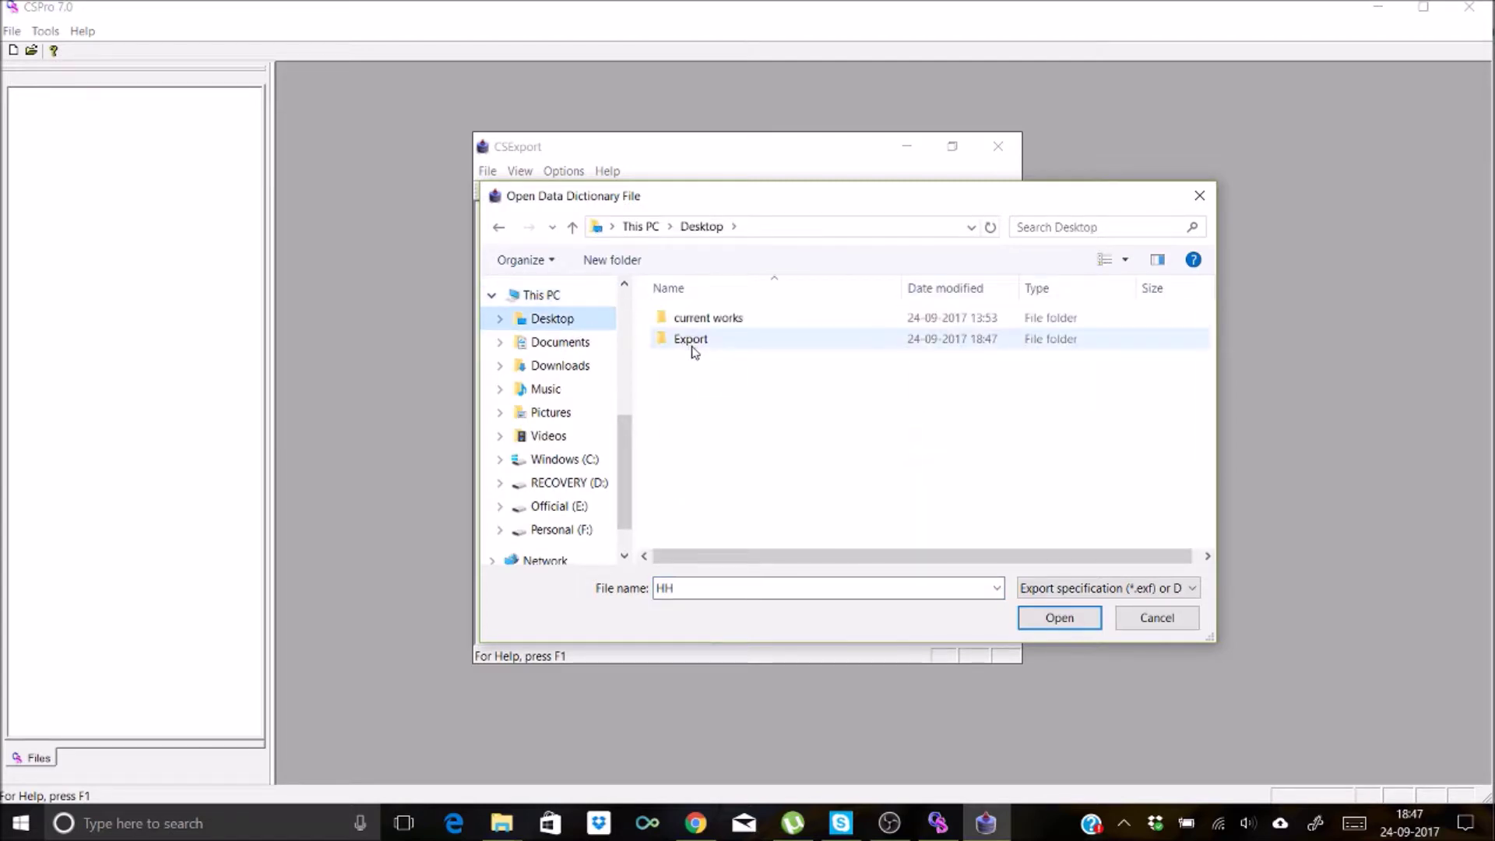
{"action": "double_click", "coordinate": [692, 342]}
{"action": "left_click", "coordinate": [684, 327]}
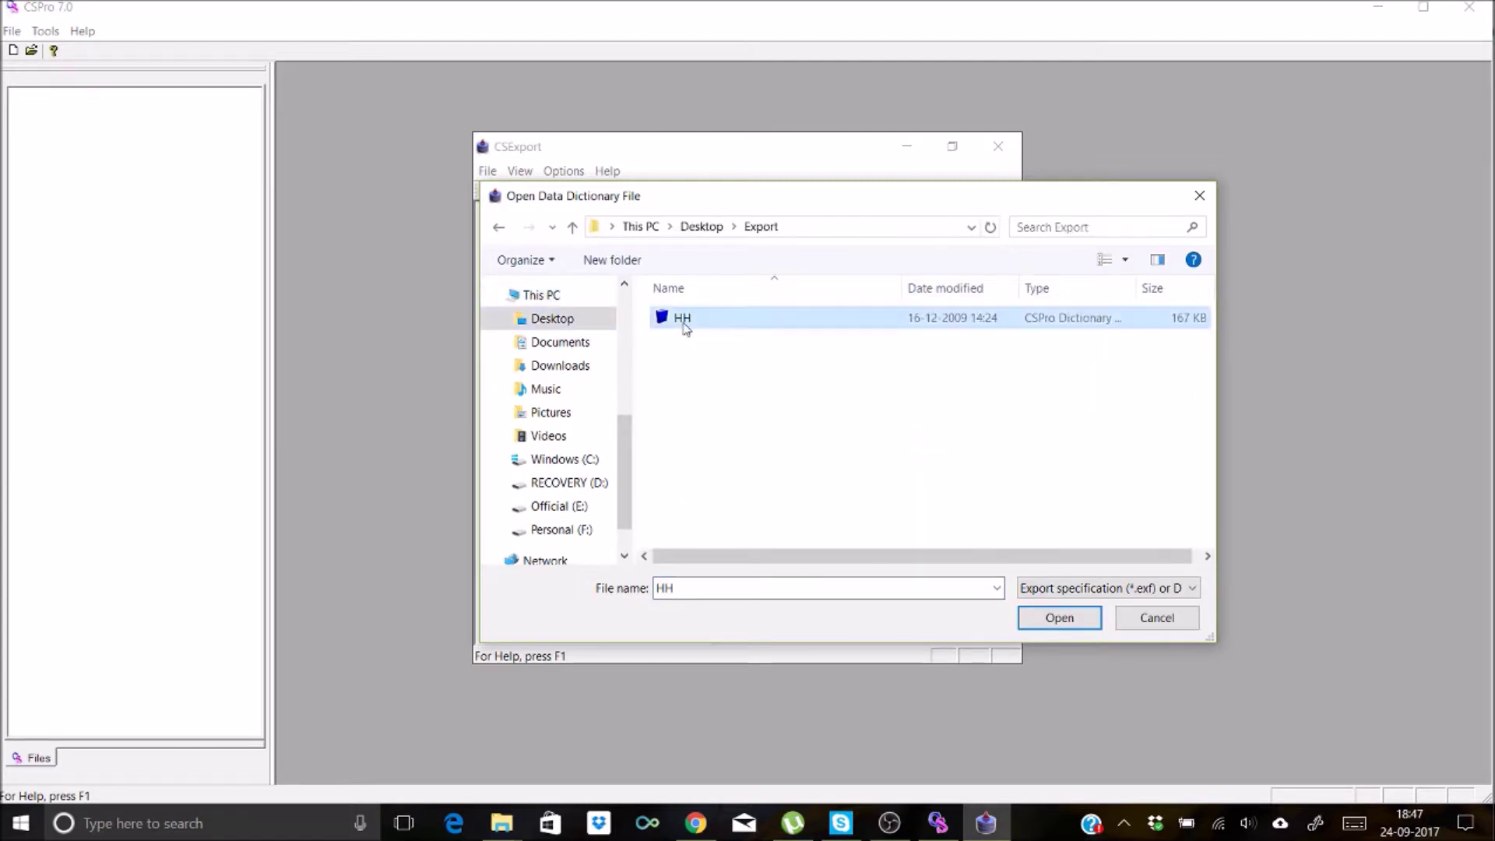
{"action": "left_click", "coordinate": [1057, 619]}
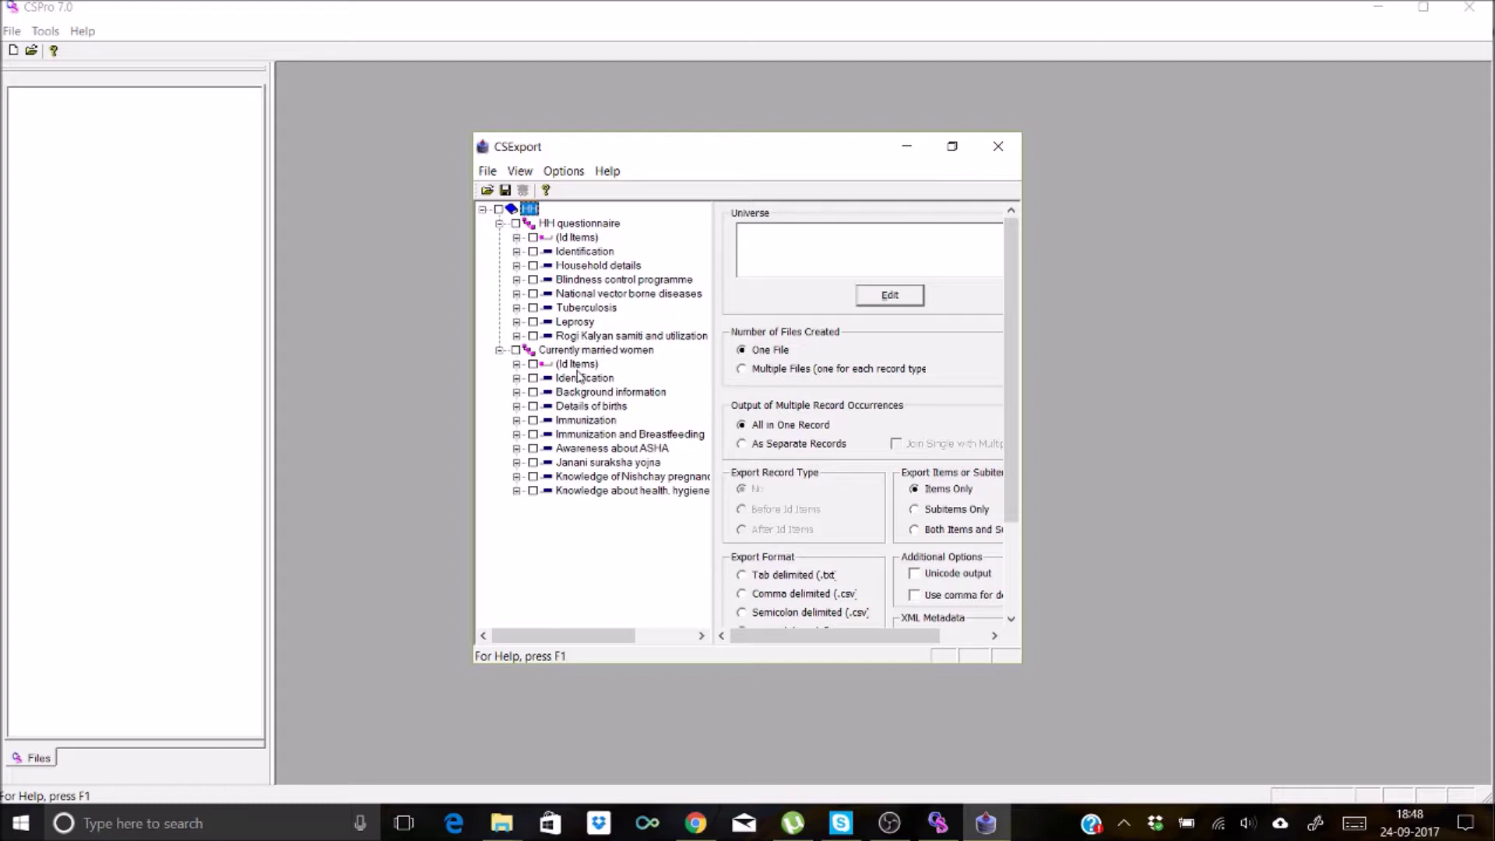
Tick the HH root to include all items, then collapse the HH questionnaire and Currently married women records
{"action": "left_click", "coordinate": [517, 252]}
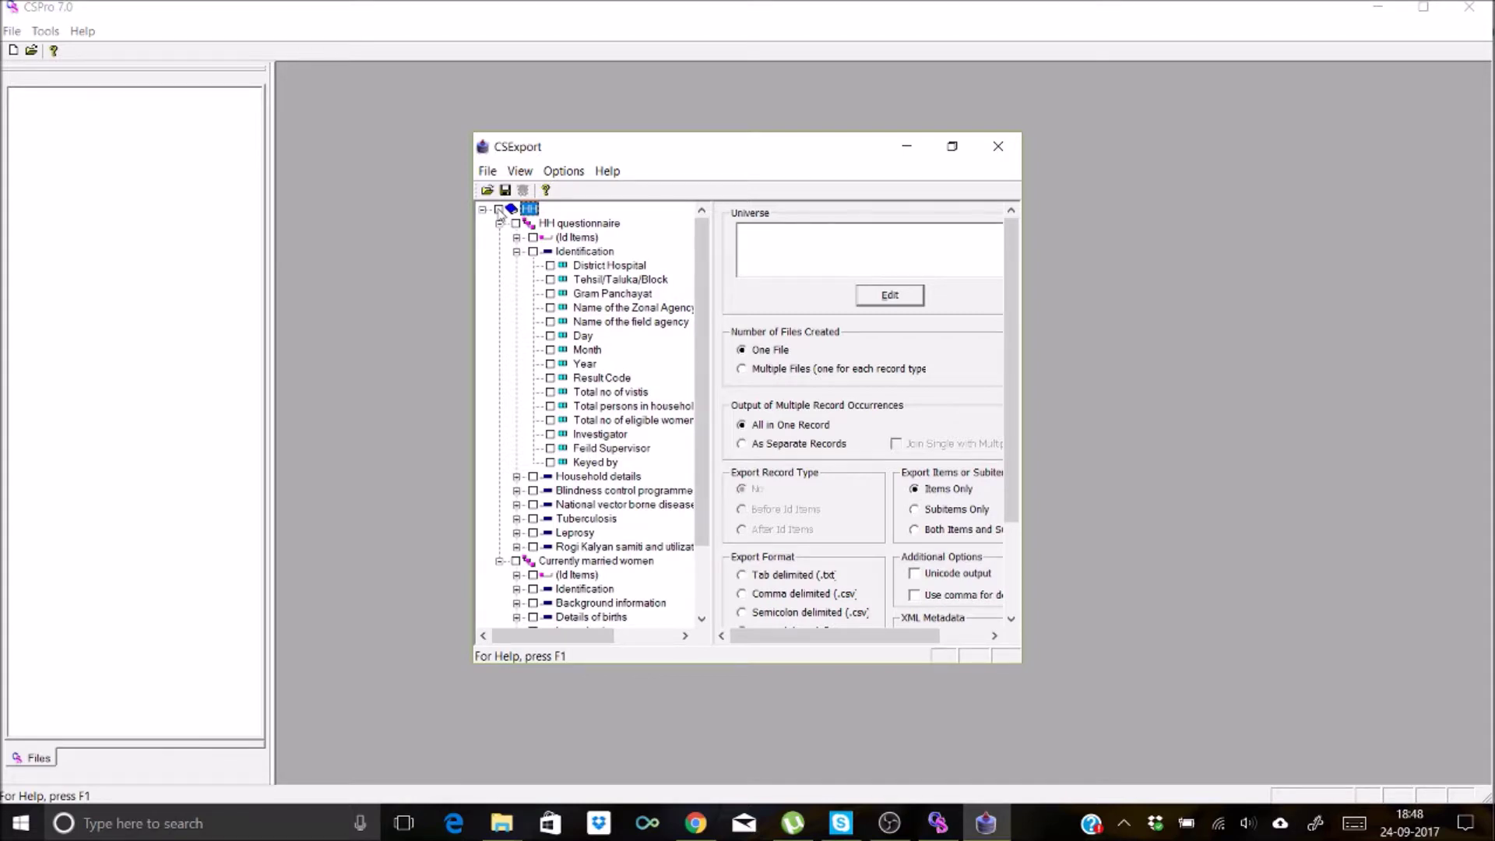
{"action": "left_click", "coordinate": [499, 210]}
{"action": "left_click", "coordinate": [499, 223]}
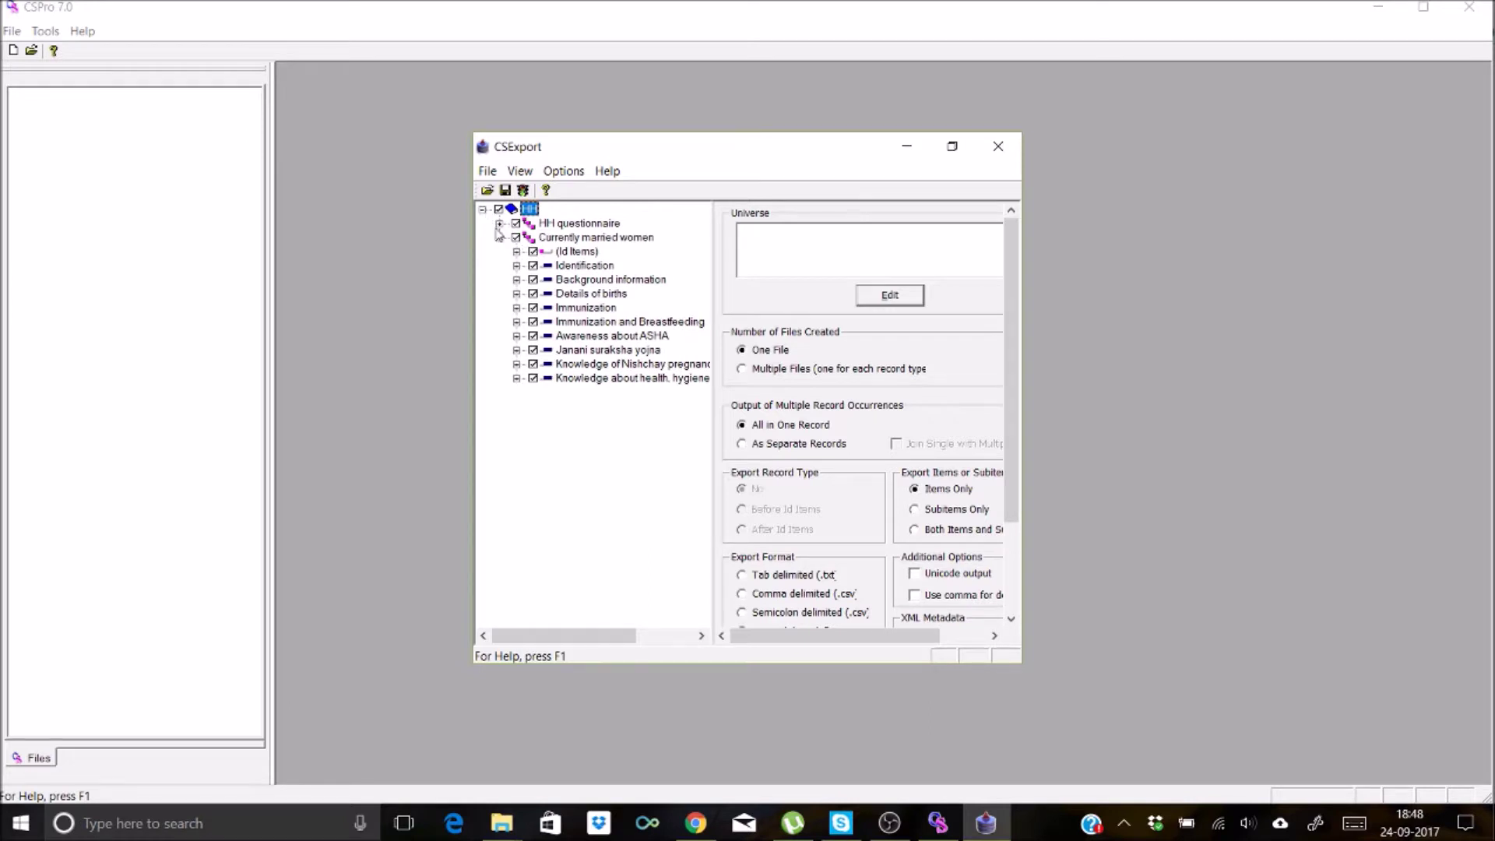
{"action": "left_click", "coordinate": [499, 237]}
{"action": "left_click", "coordinate": [499, 237]}
{"action": "left_click", "coordinate": [499, 238]}
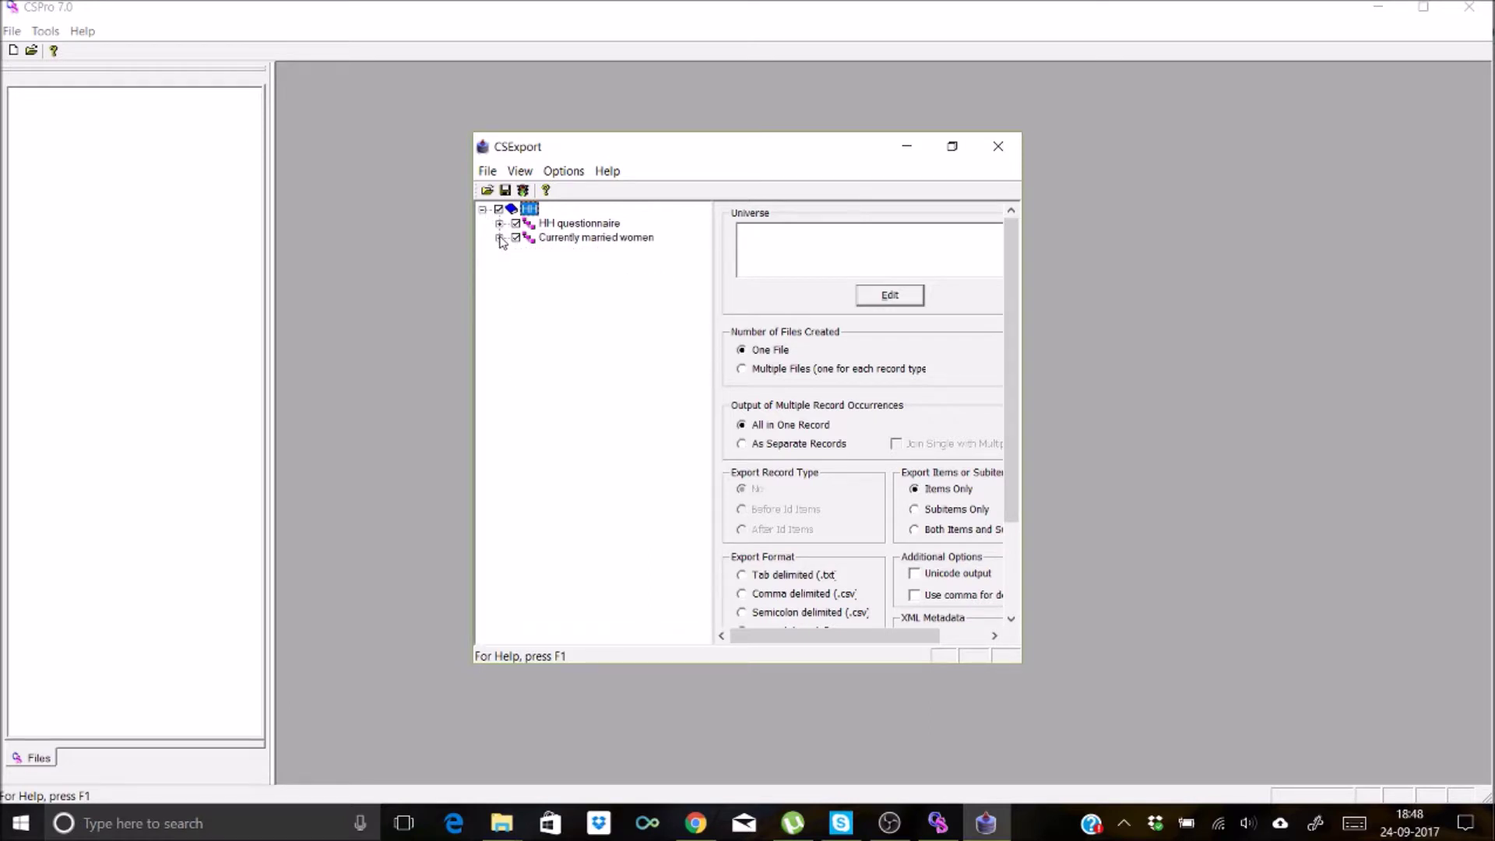
{"action": "left_click", "coordinate": [515, 238]}
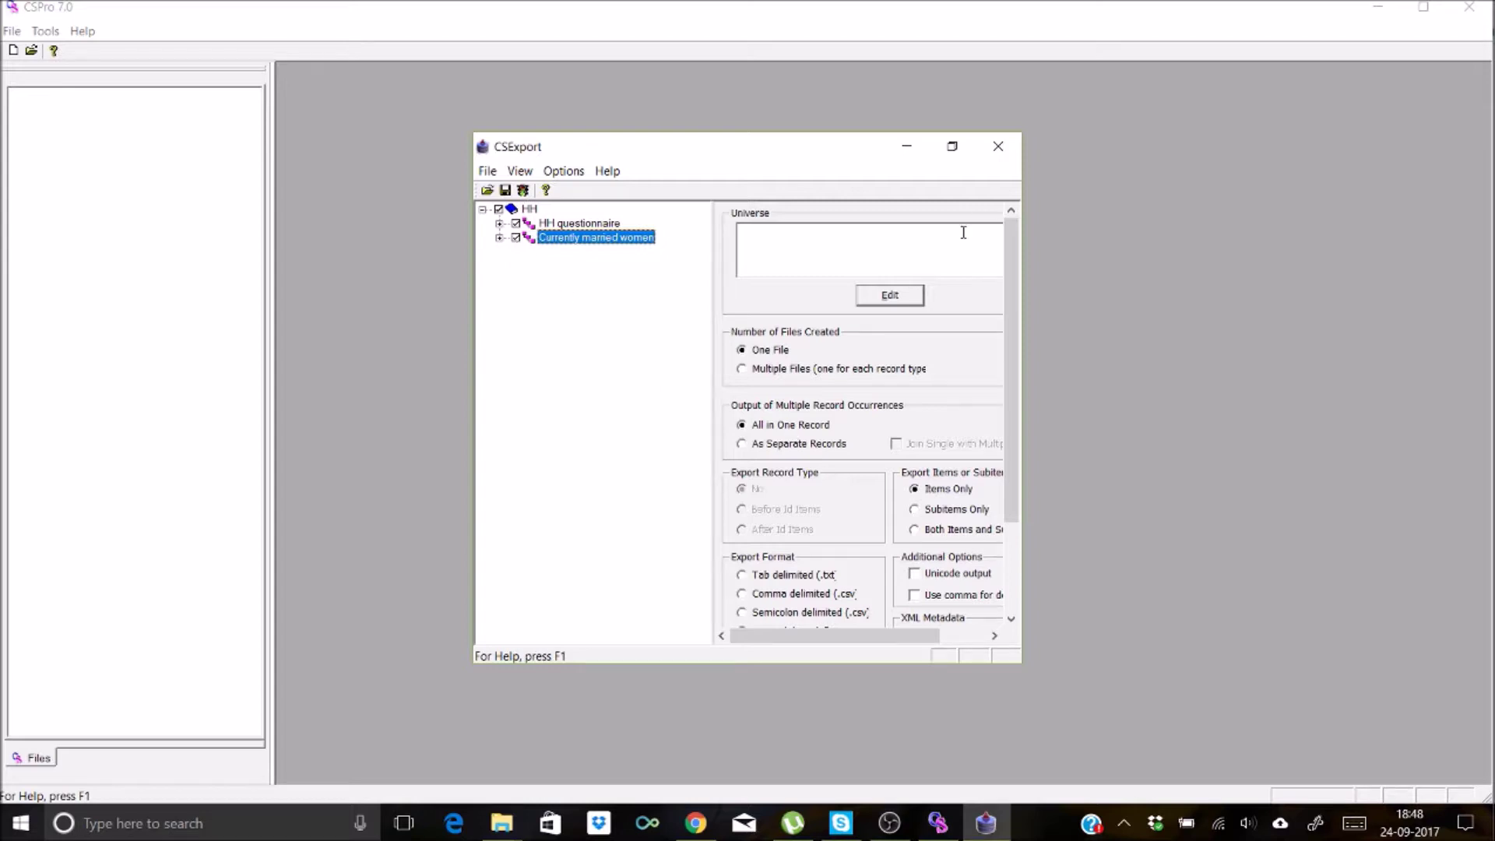
{"action": "left_click", "coordinate": [953, 153]}
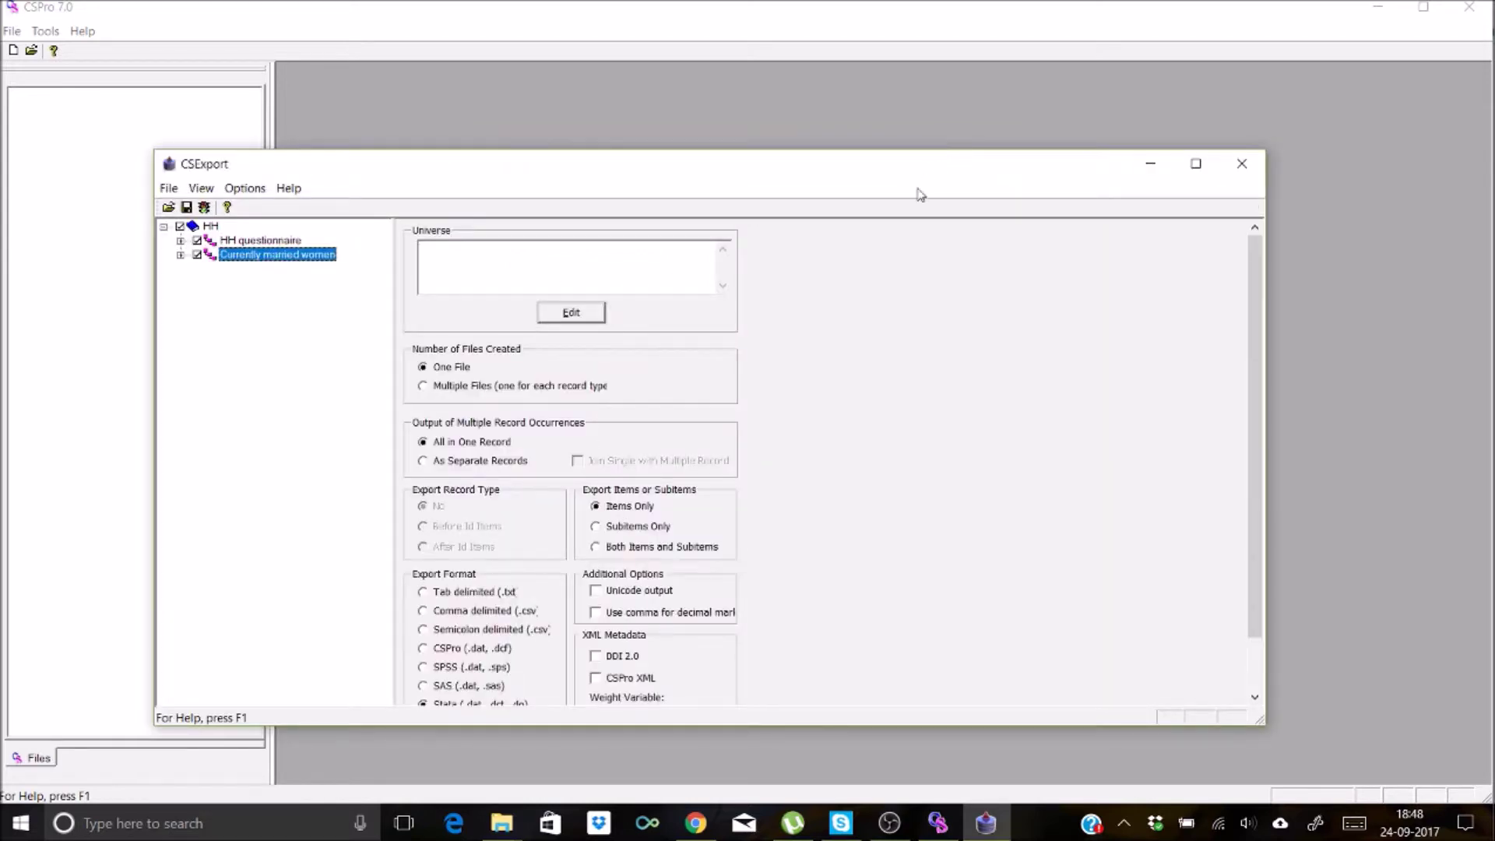
Keep a single output file, export both items and subitems, and choose Stata (.dat, .dct, .do) format
{"action": "left_click", "coordinate": [1205, 170]}
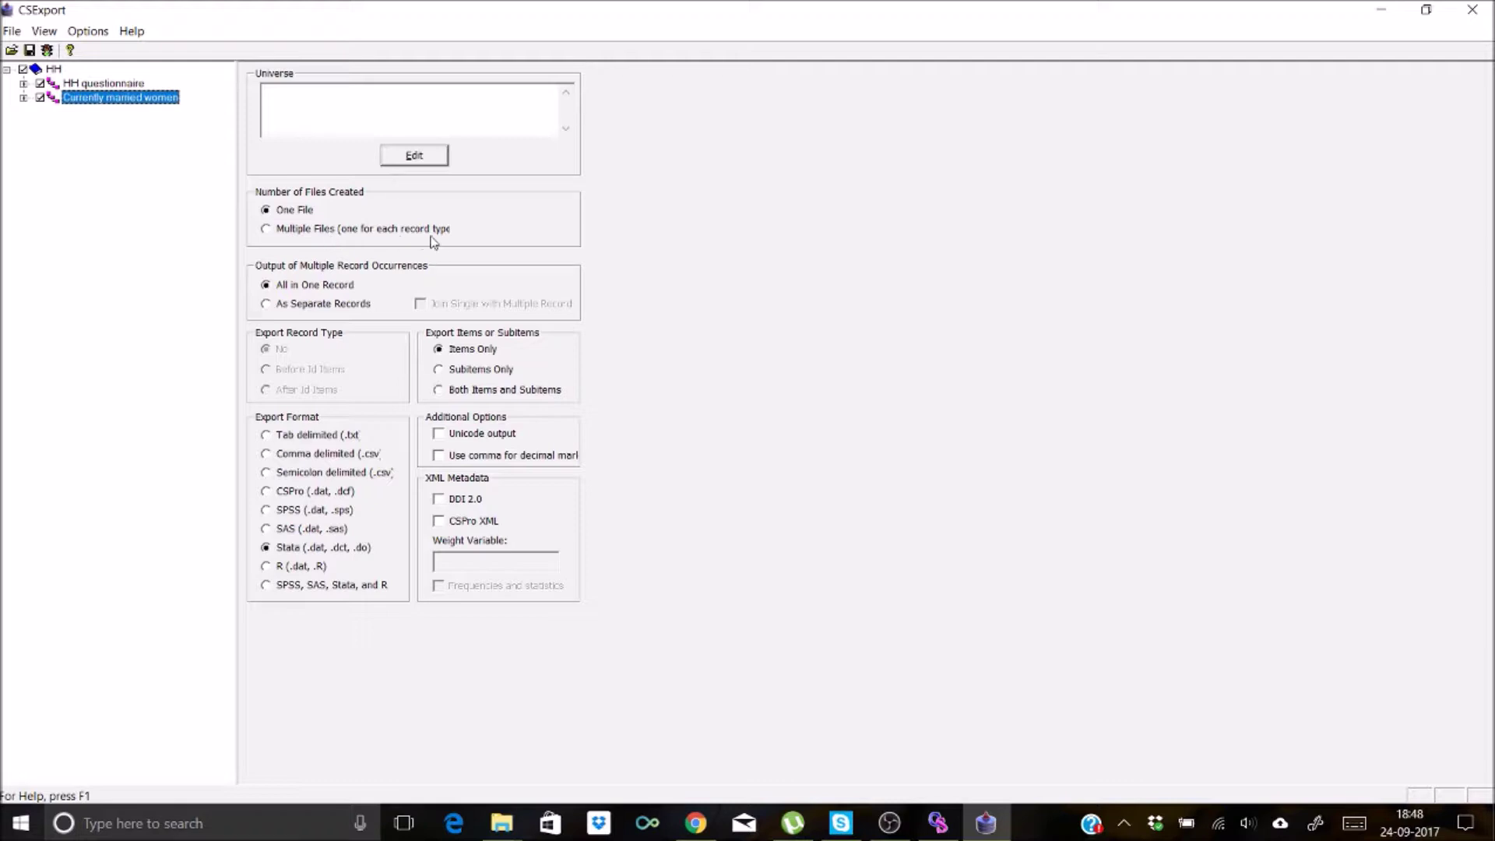
{"action": "left_click", "coordinate": [283, 239]}
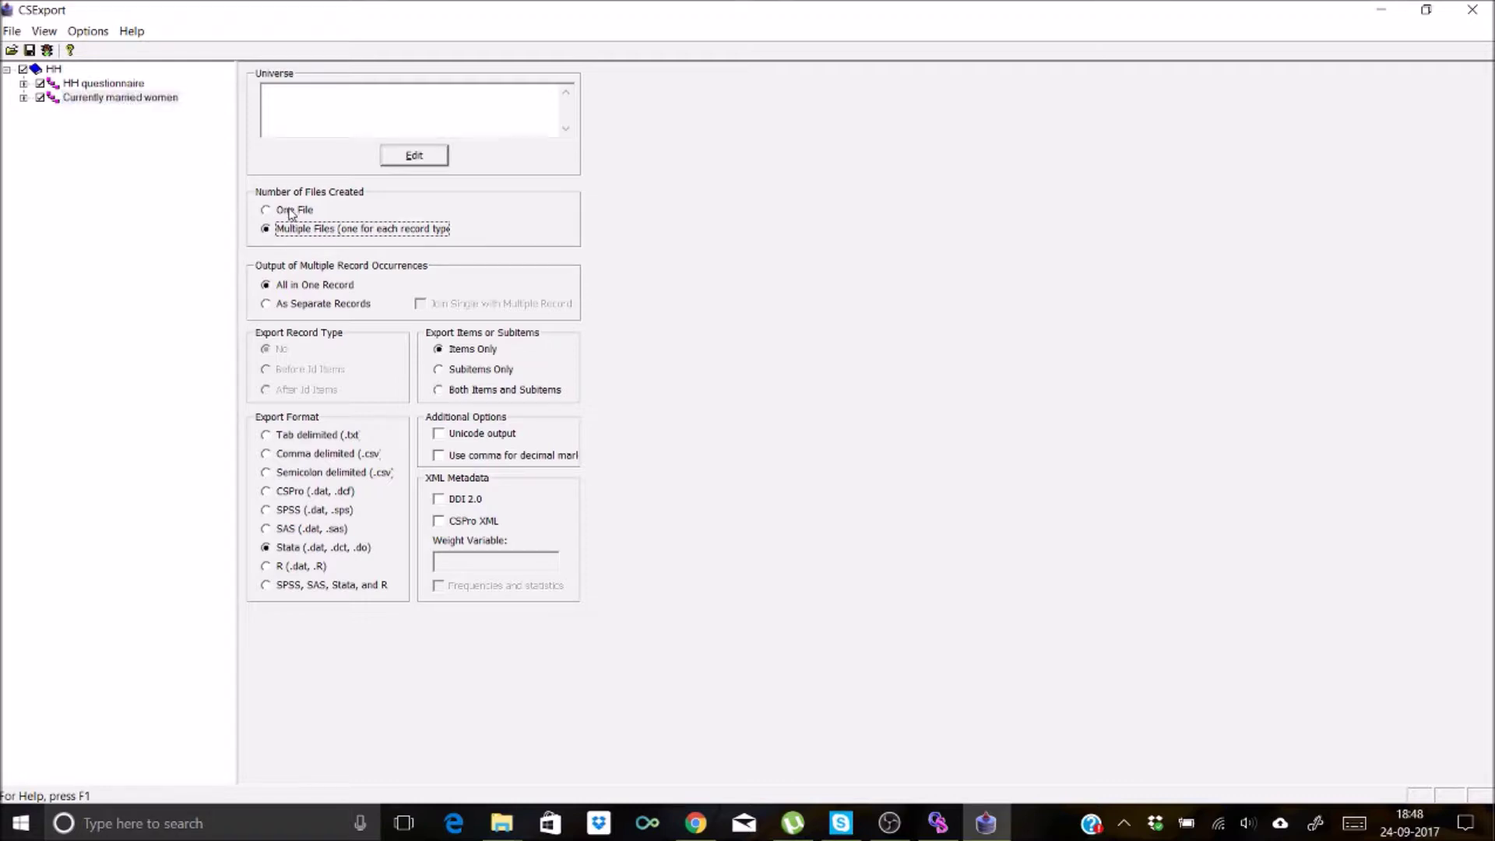
{"action": "left_click", "coordinate": [289, 212]}
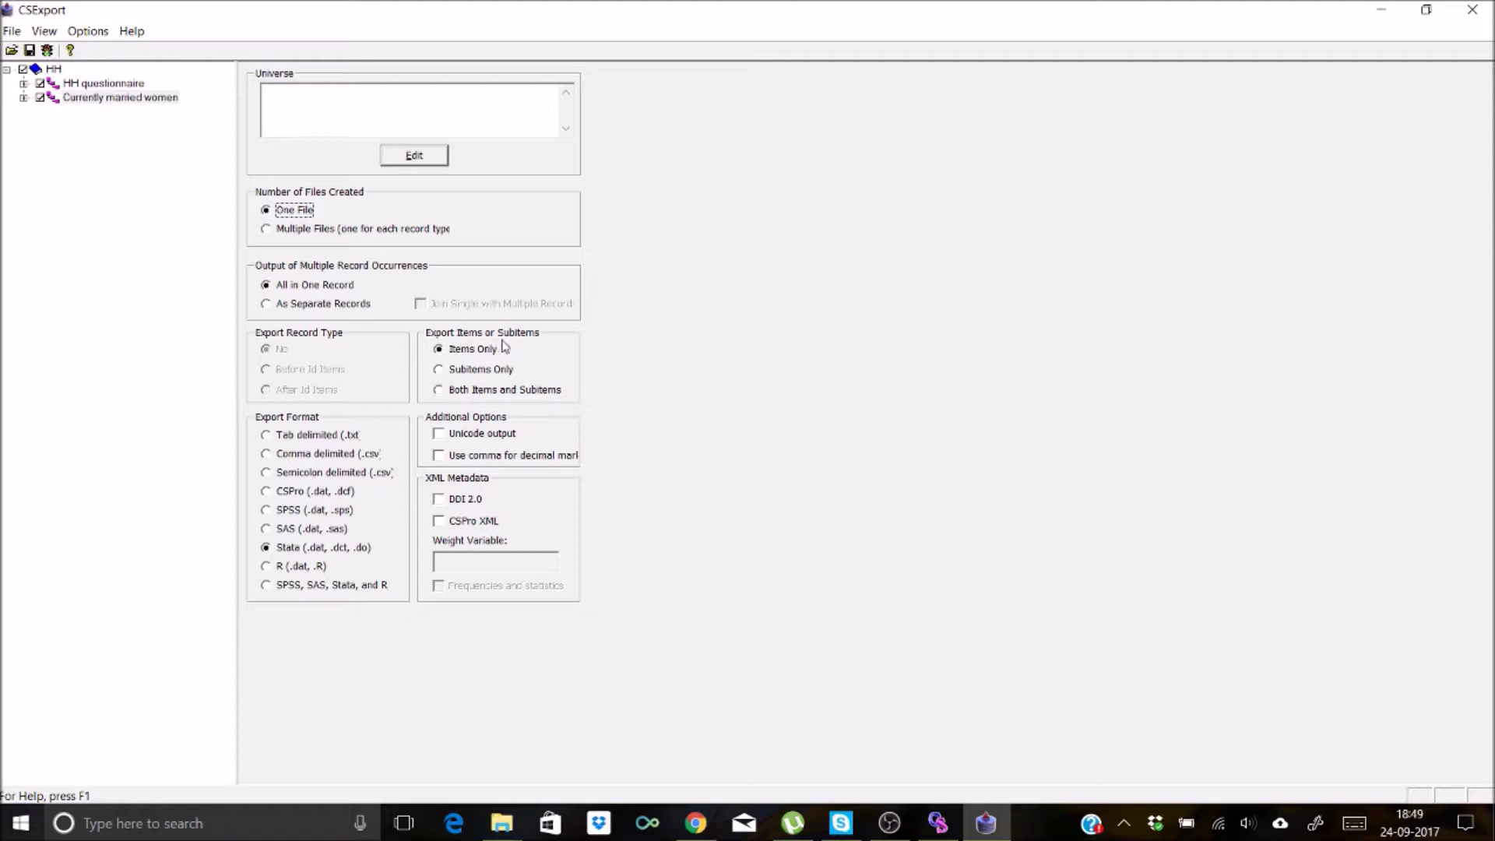
{"action": "left_click", "coordinate": [441, 392]}
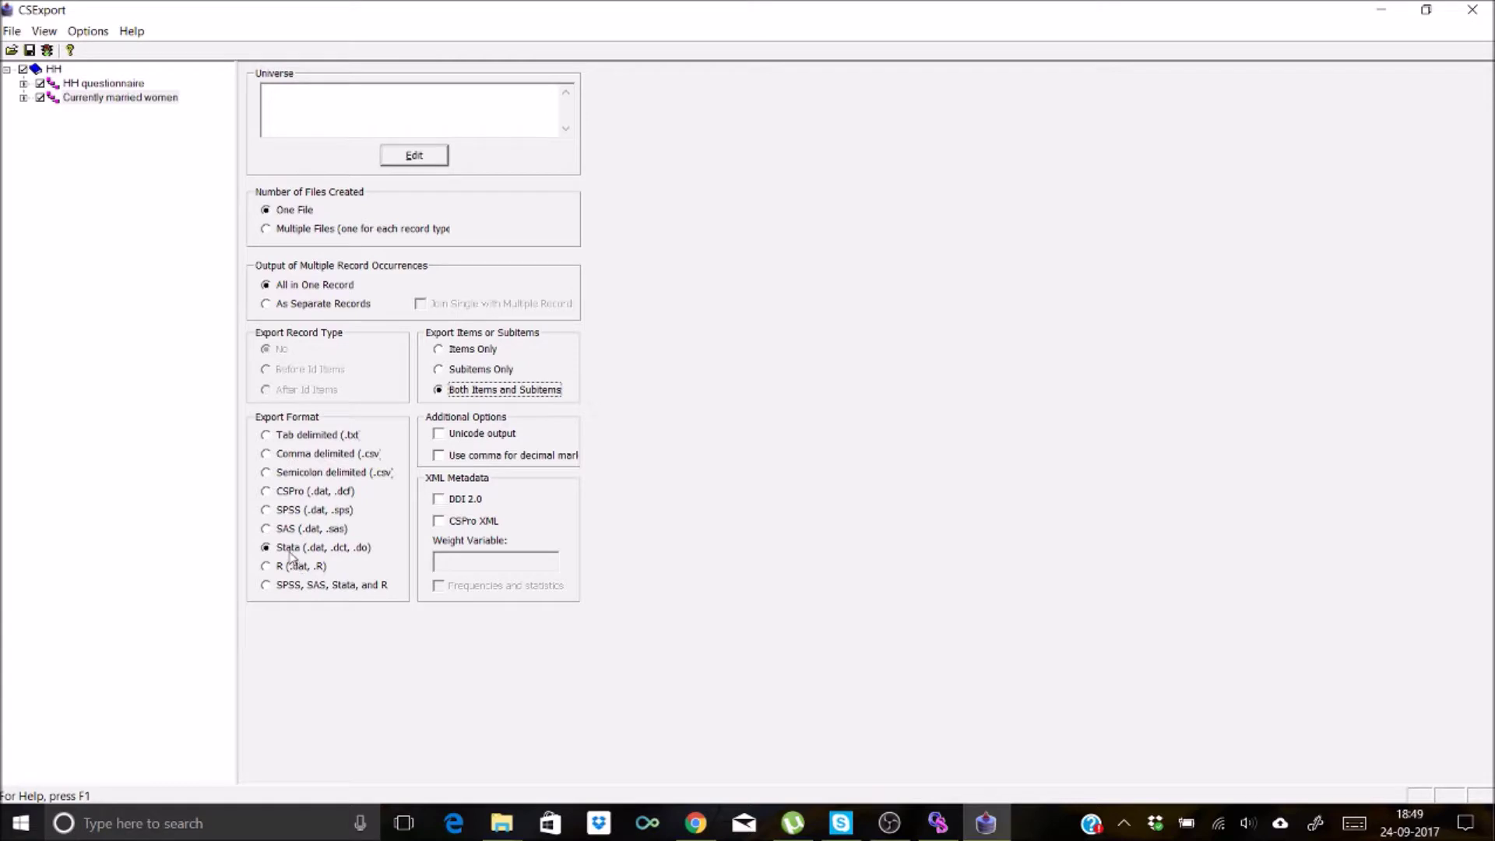
{"action": "left_click", "coordinate": [285, 551]}
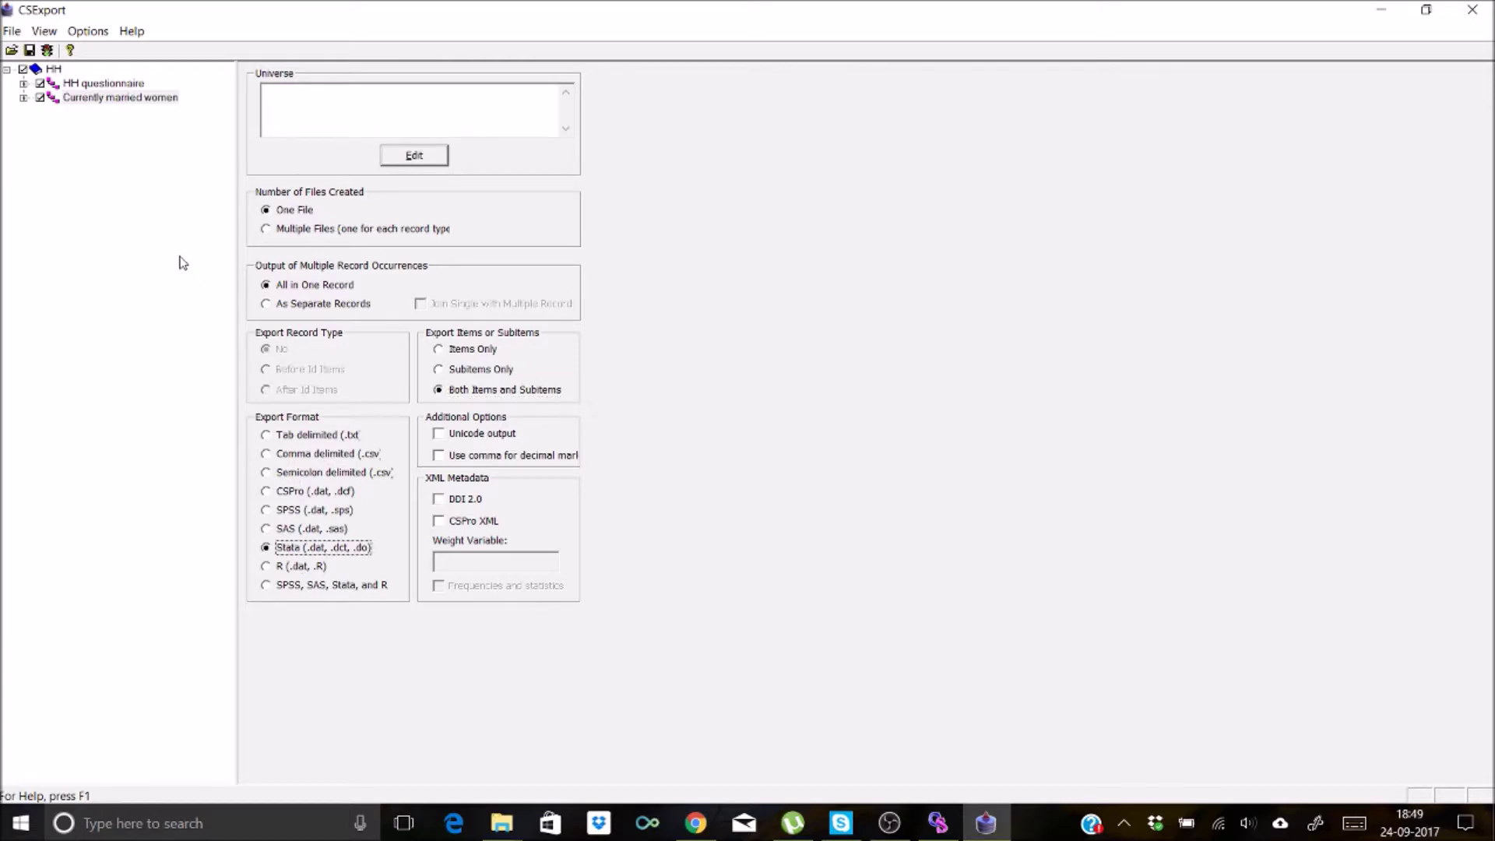
Run the export on 15012111H.dat, accepting Exported.dat, Exported.dct and Exported.do as output names
{"action": "left_click", "coordinate": [47, 53]}
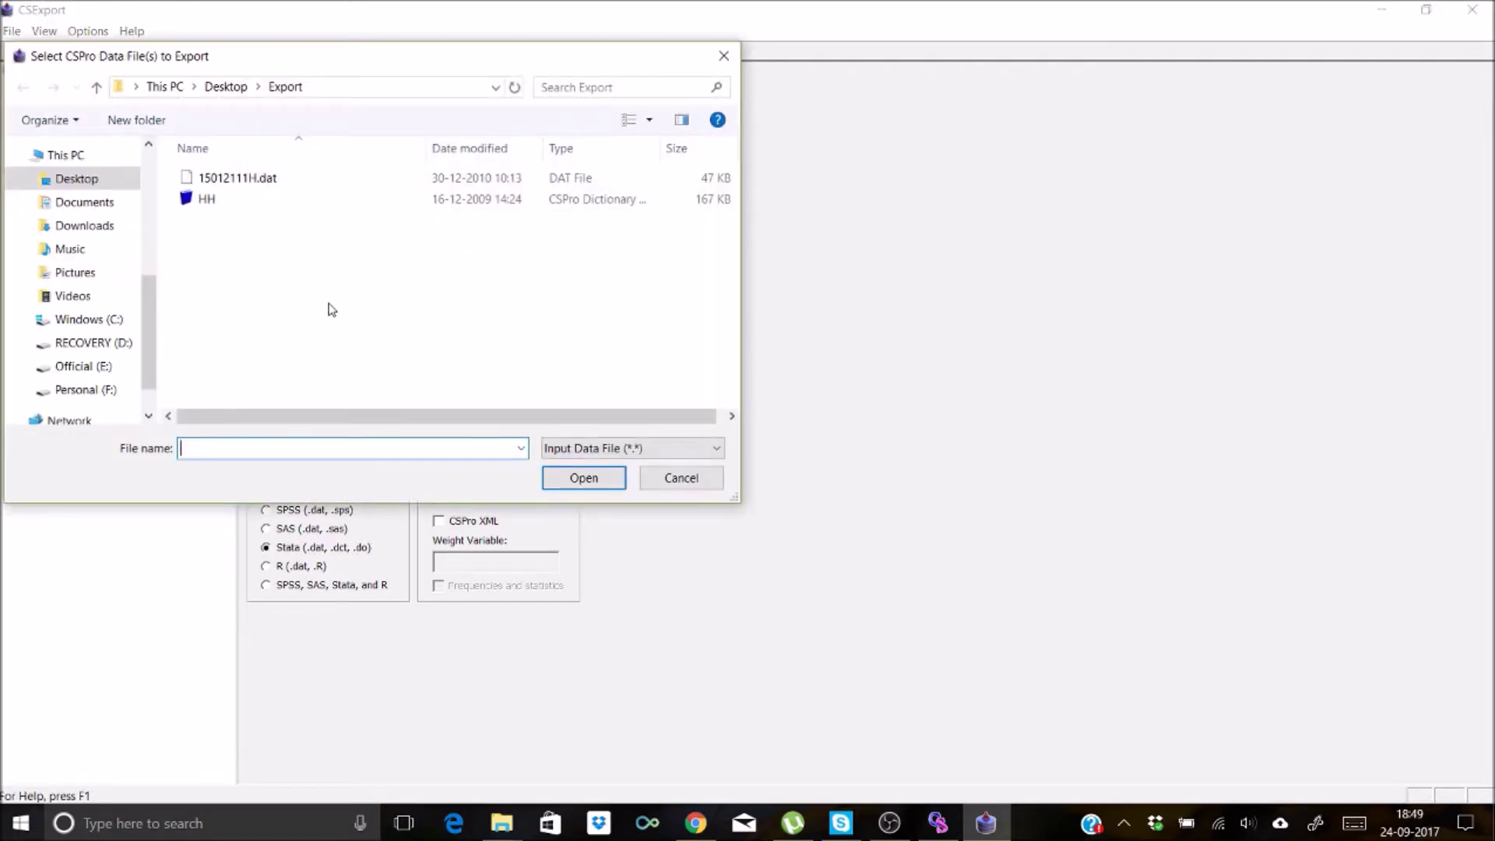
{"action": "left_click", "coordinate": [259, 187]}
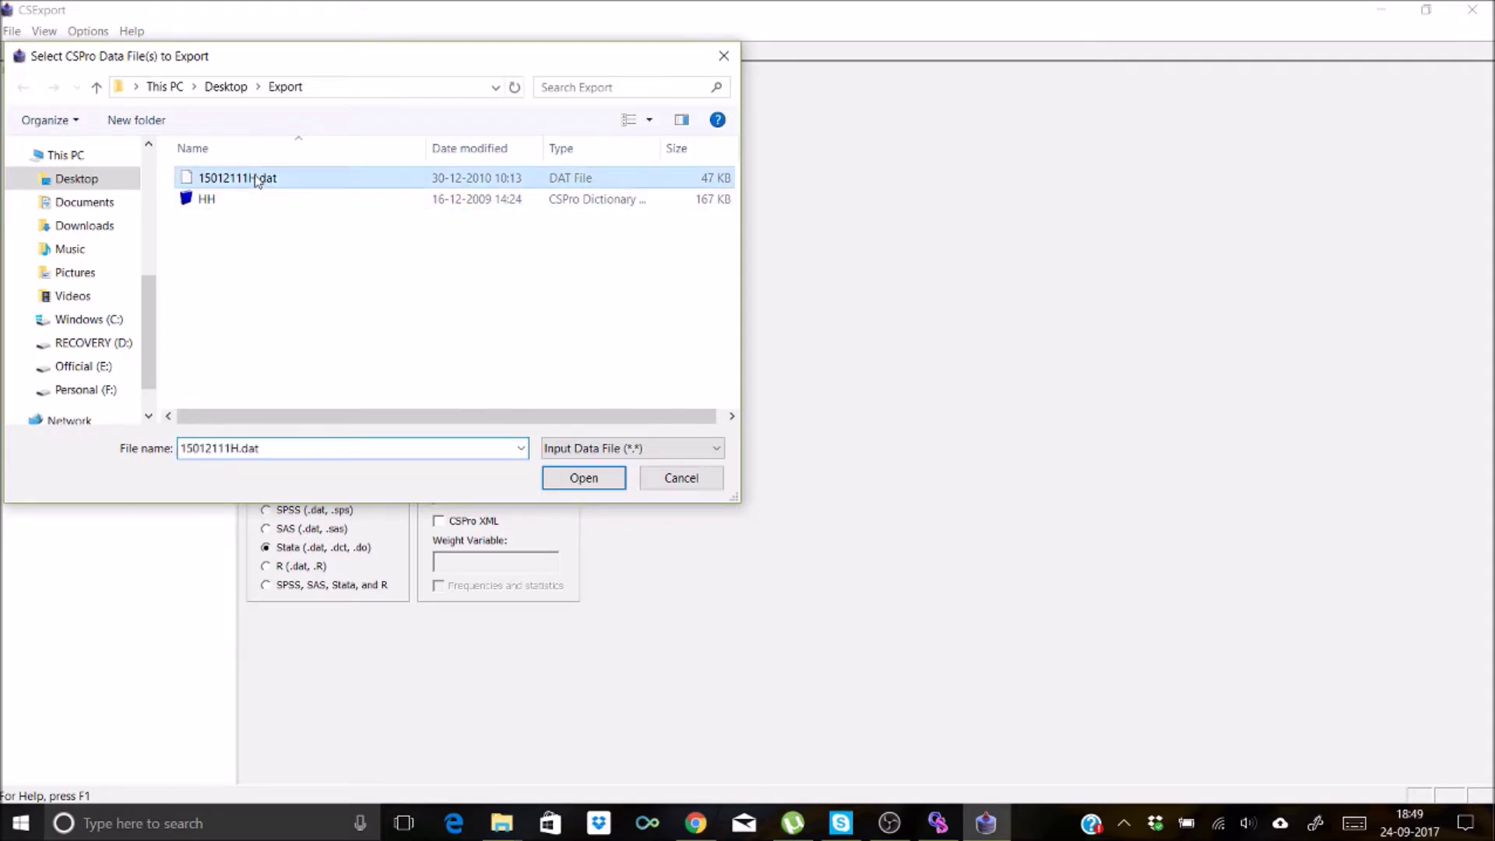
{"action": "left_click", "coordinate": [574, 483]}
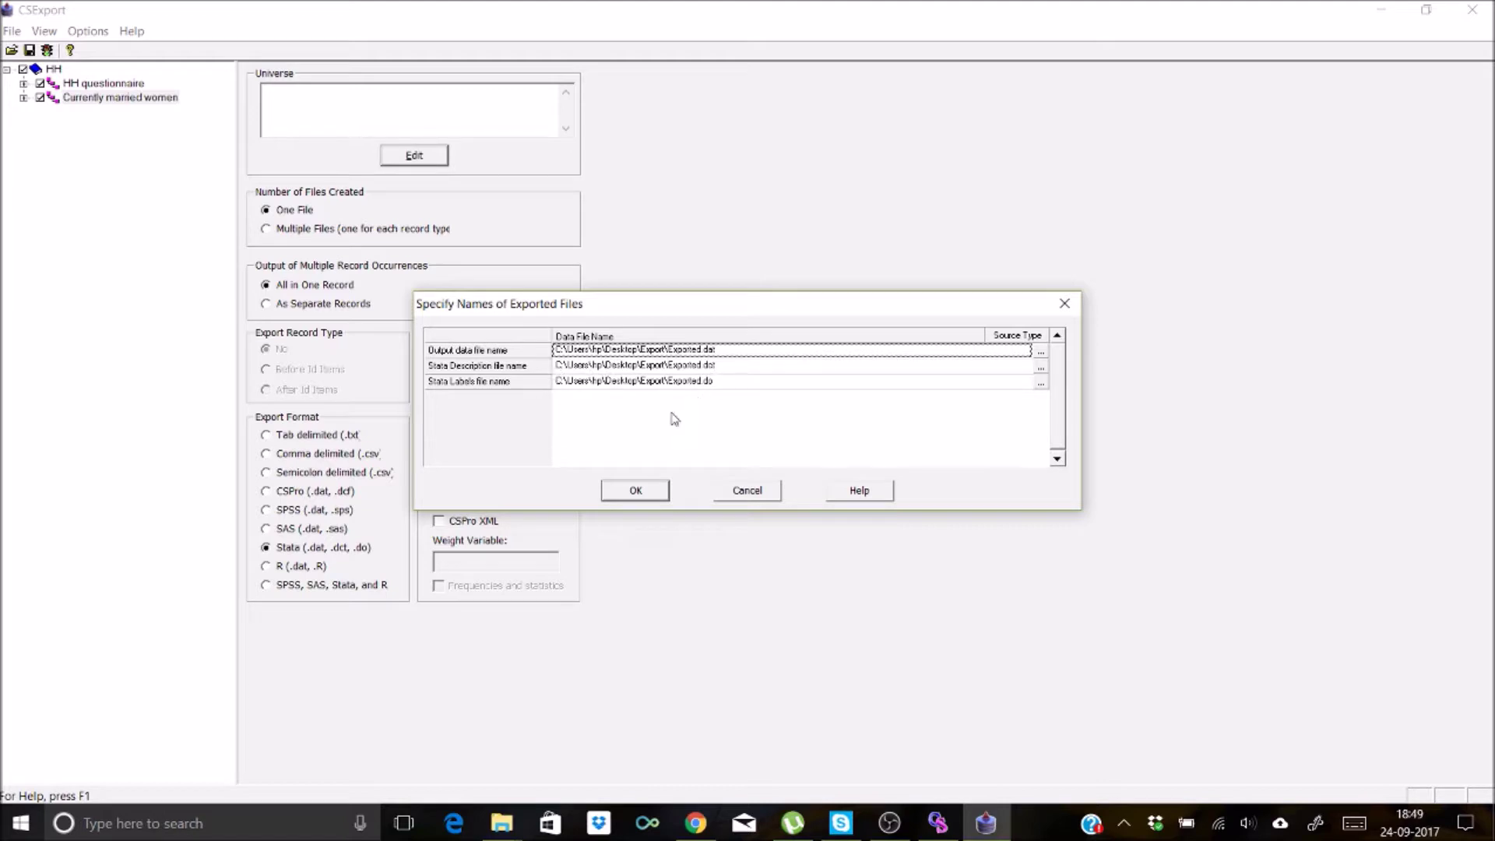
{"action": "left_click", "coordinate": [635, 492]}
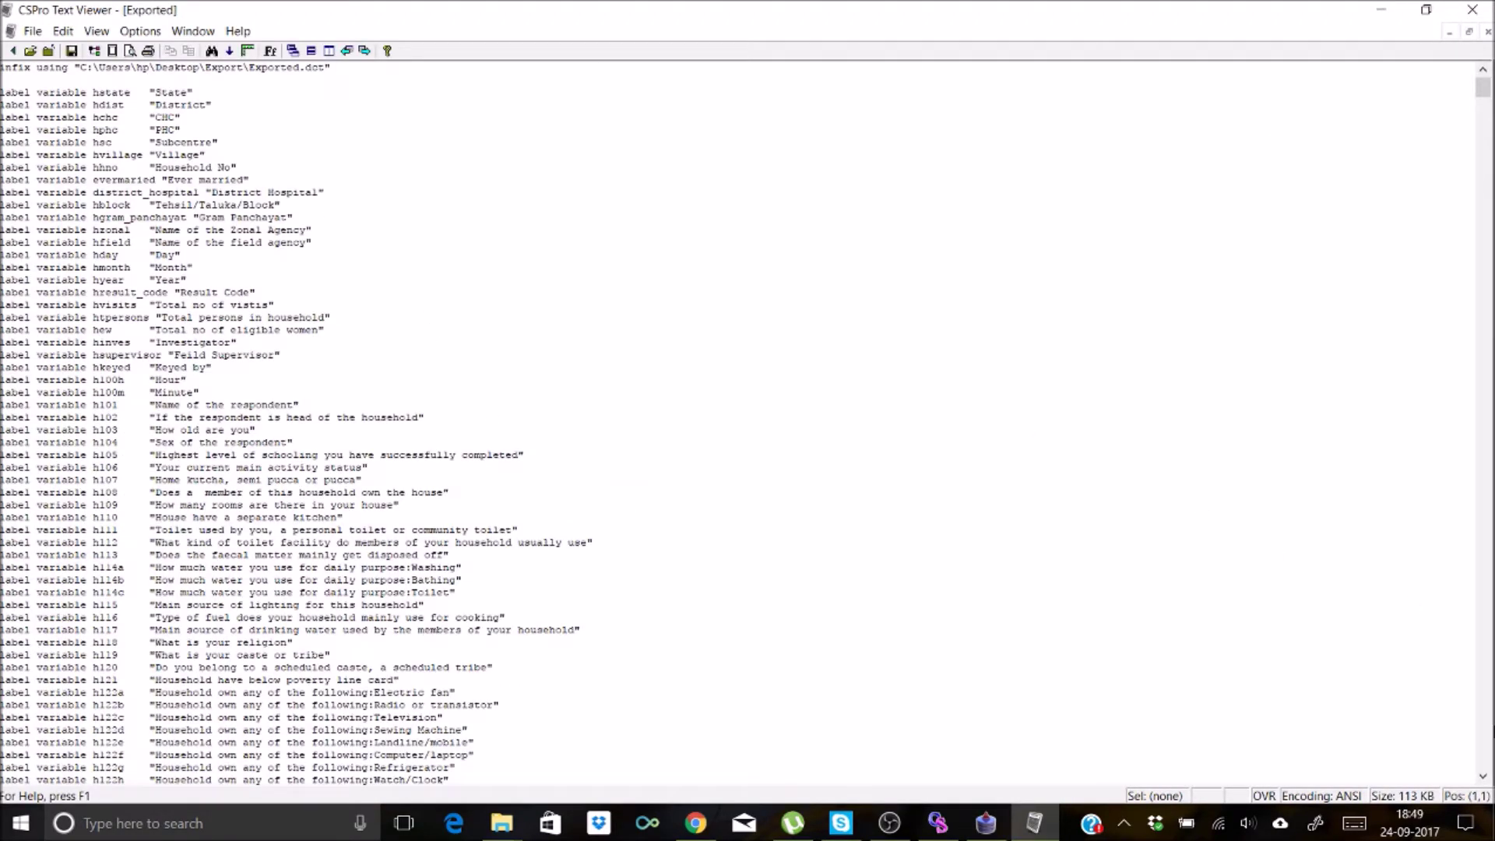
Page through the Exported.do labels in the Text Viewer, then close the viewer and CSExport
{"action": "key", "text": "Page_Down"}
{"action": "key", "text": "Page_Down"}
{"action": "key", "text": "Page_Down"}
{"action": "key", "text": "Page_Down"}
{"action": "key", "text": "Page_Down"}
{"action": "key", "text": "Page_Down"}
{"action": "key", "text": "Page_Down"}
{"action": "key", "text": "Page_Down"}
{"action": "key", "text": "Page_Down"}
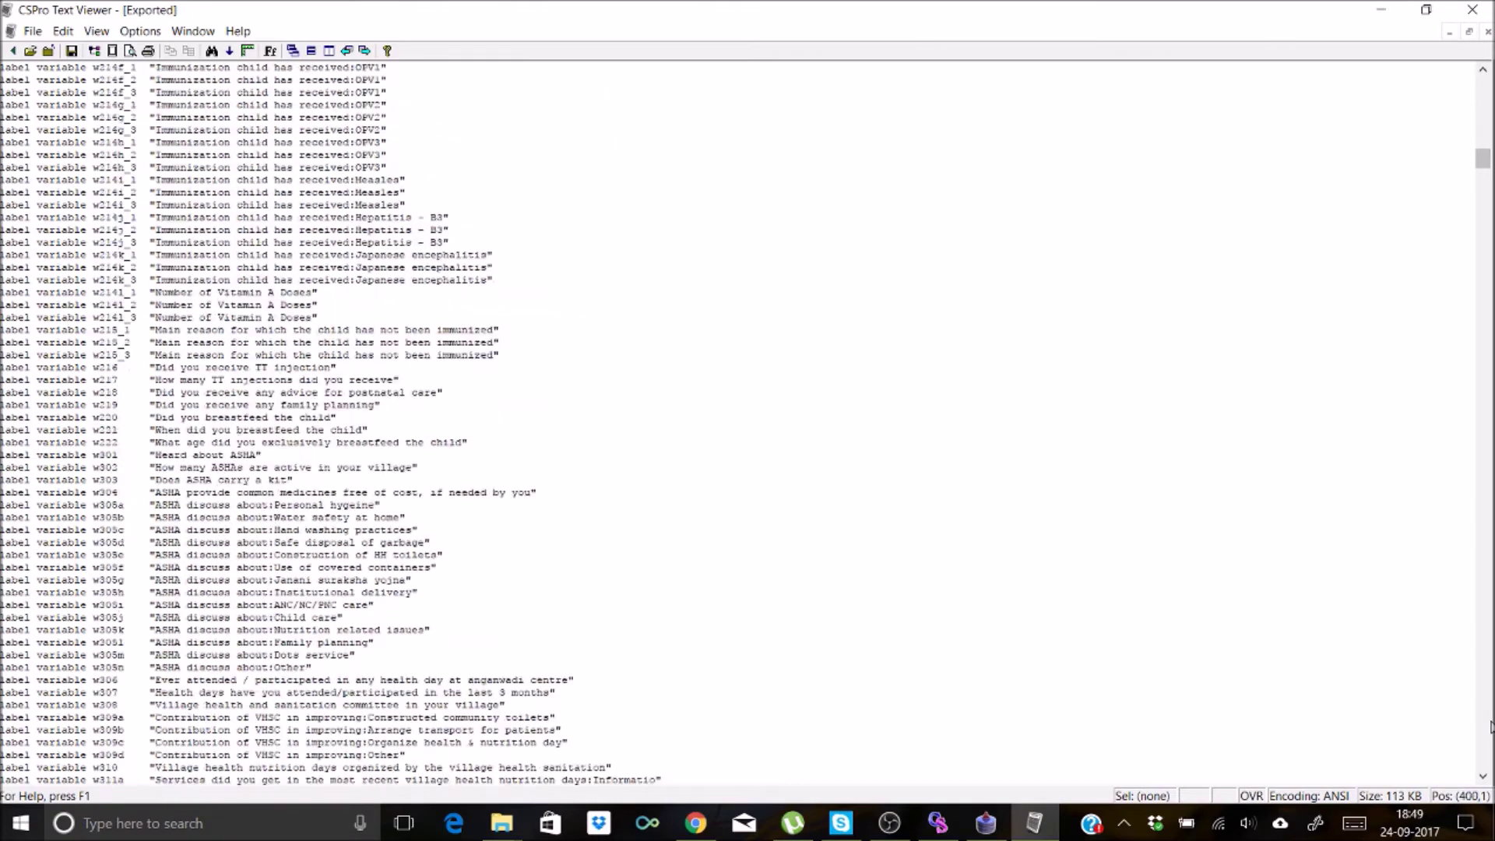
{"action": "left_click", "coordinate": [1473, 11]}
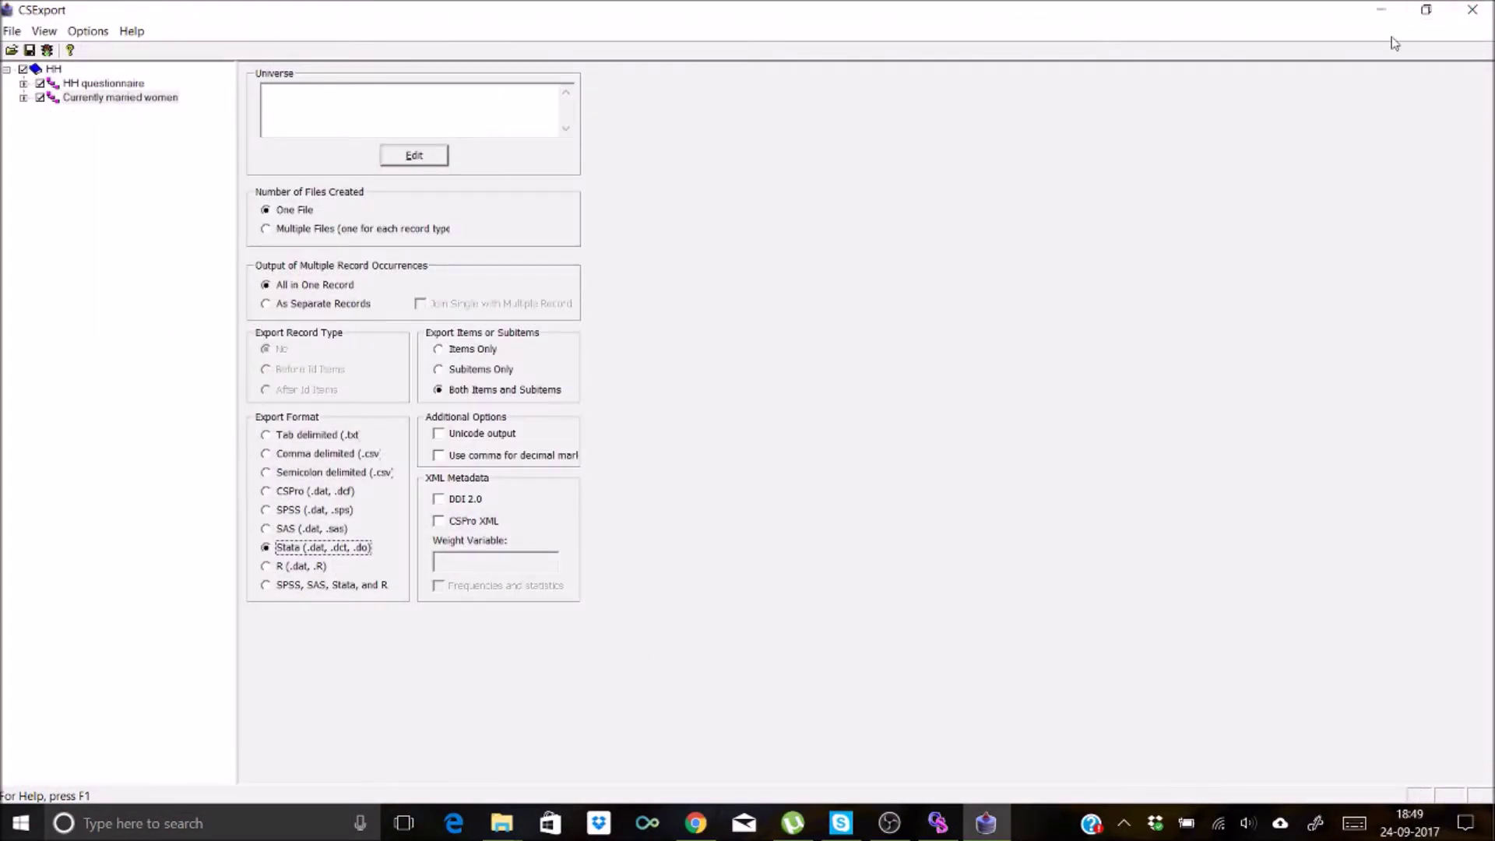
{"action": "left_click", "coordinate": [1472, 10]}
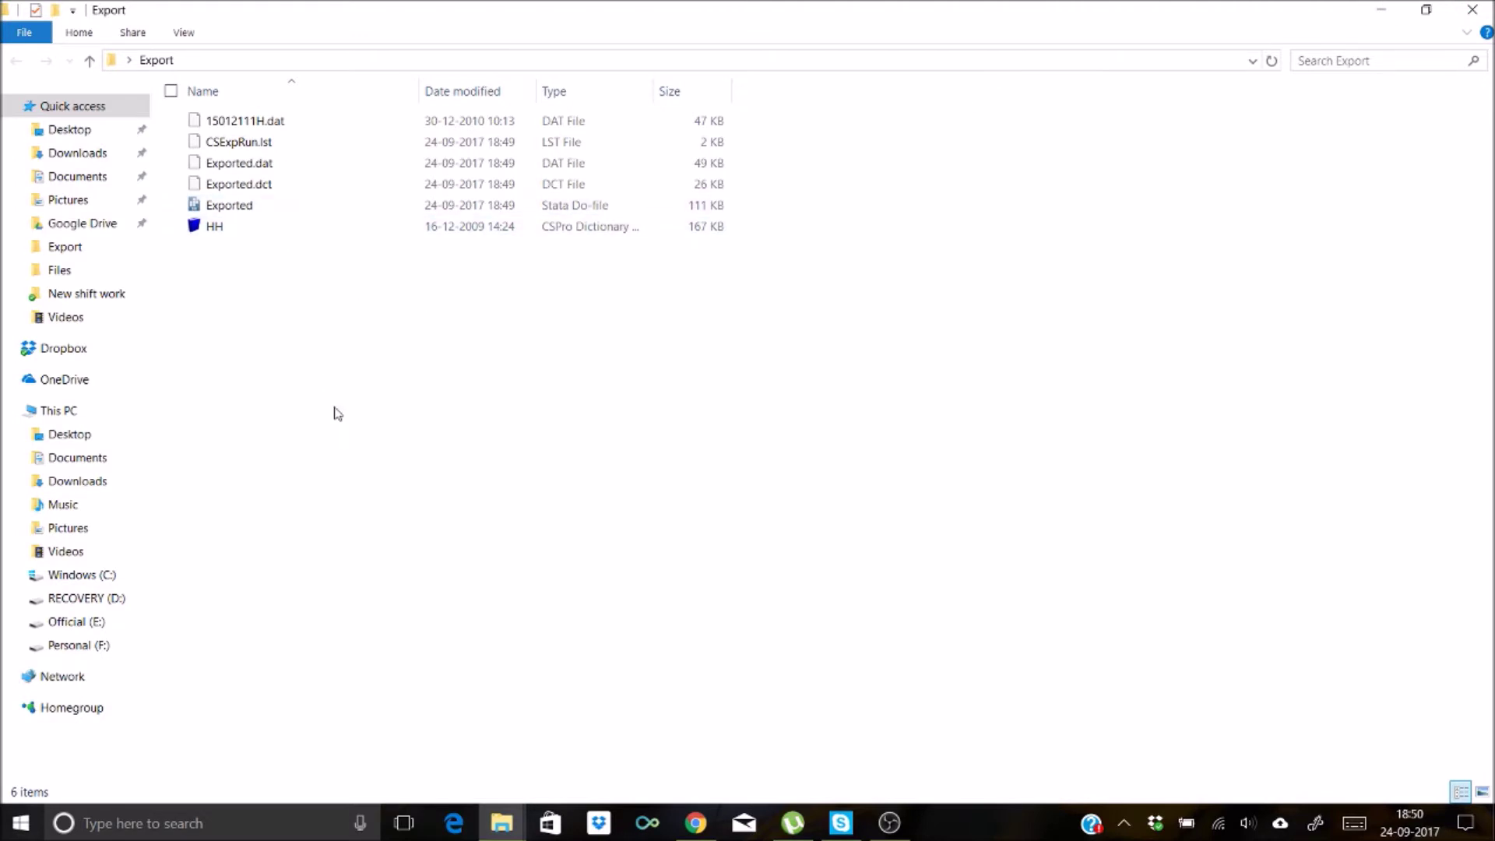
Start StataMP 13 (64-bit) from the Start menu tiles
{"action": "left_click", "coordinate": [12, 832]}
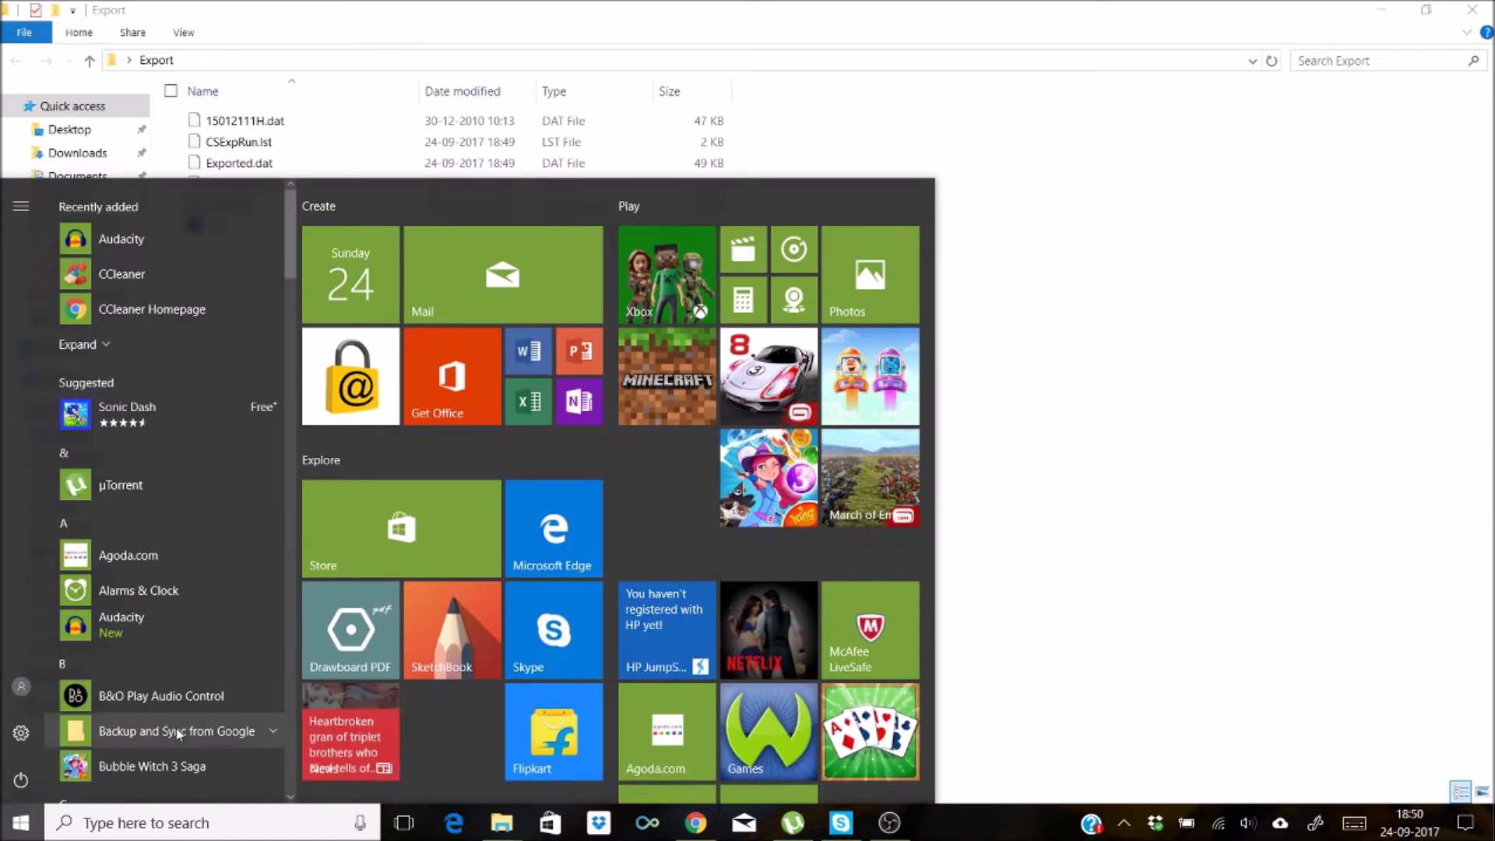
{"action": "left_click", "coordinate": [930, 787]}
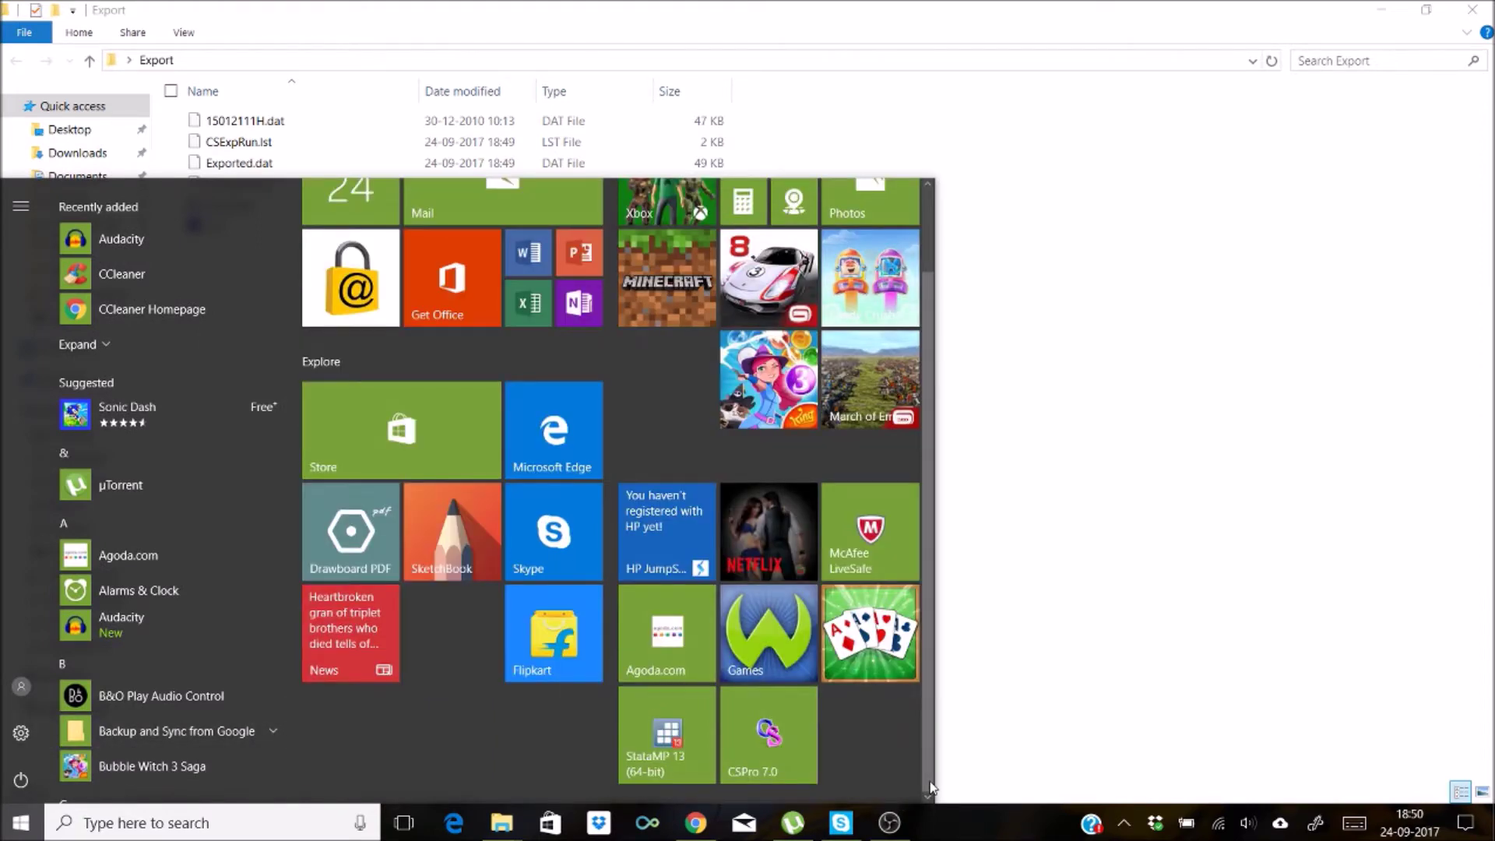
{"action": "left_click", "coordinate": [668, 738]}
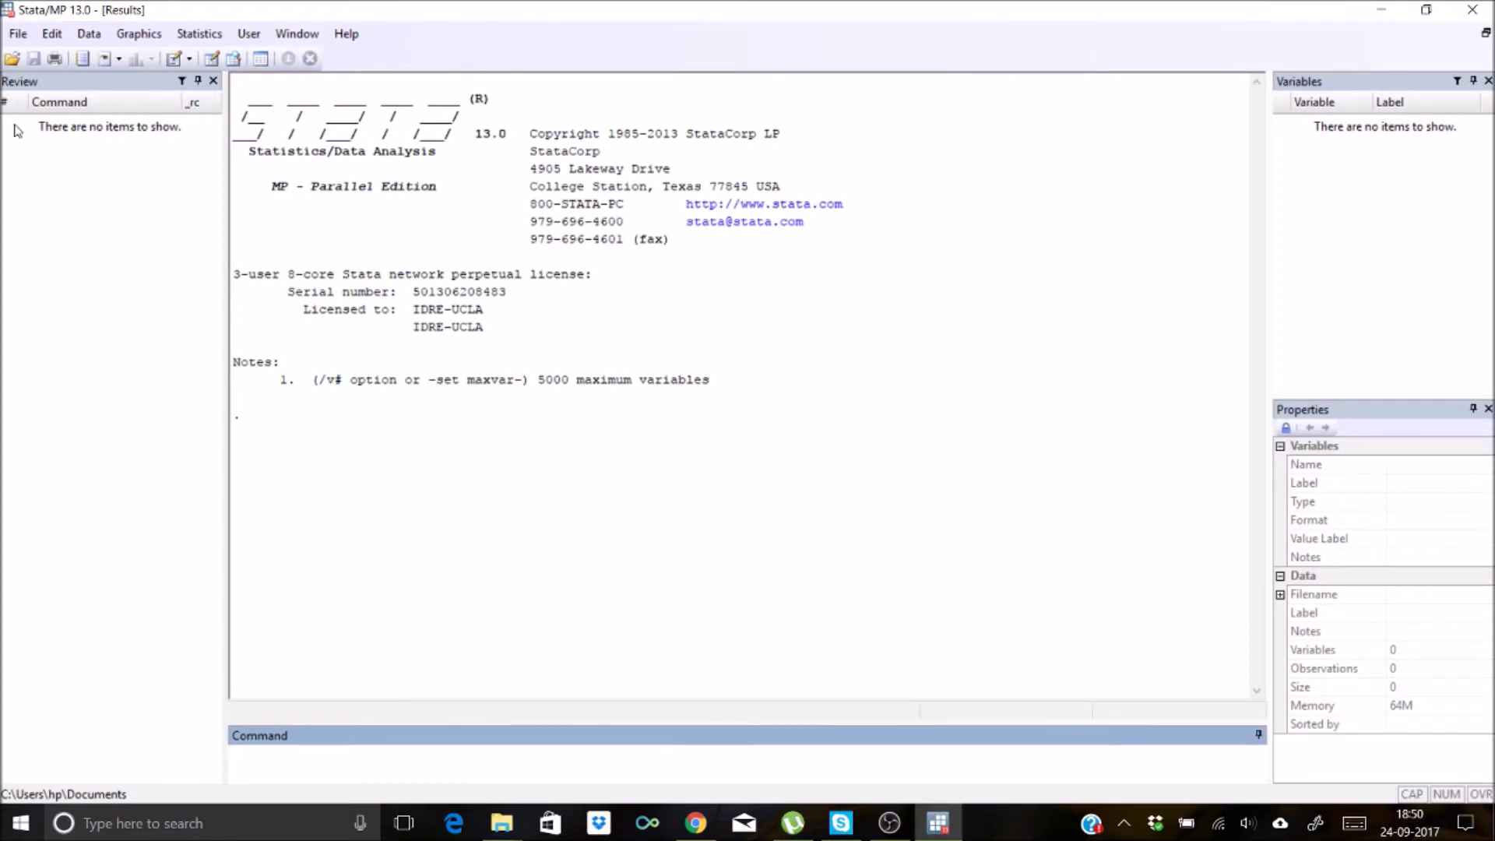
{"action": "left_click", "coordinate": [17, 35]}
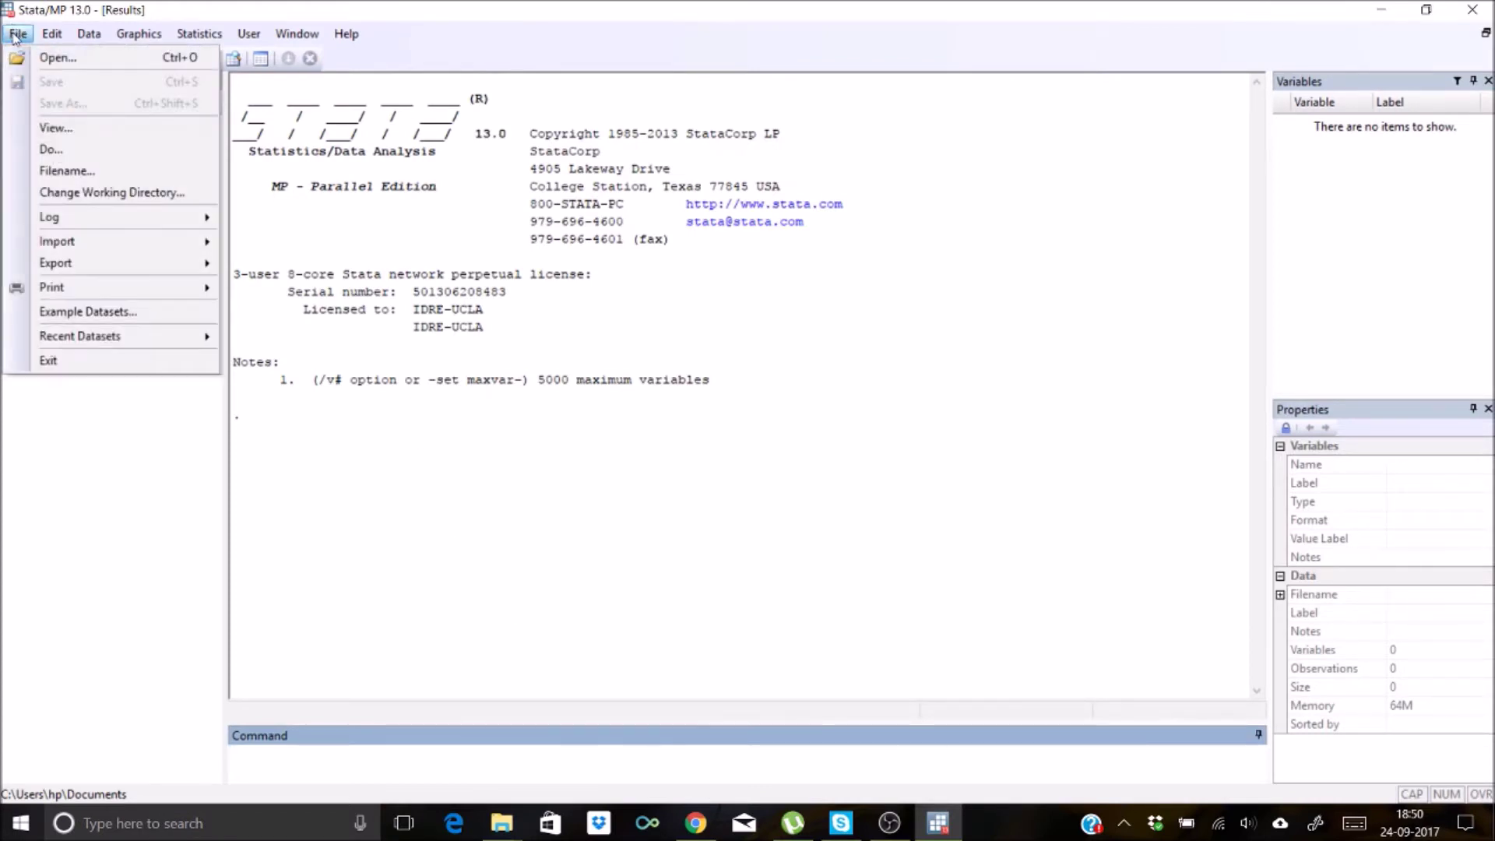
Run the Exported do-file from Desktop\Export, loading 694 variables and 50 observations, and view them in the Variables Manager
{"action": "left_click", "coordinate": [66, 152]}
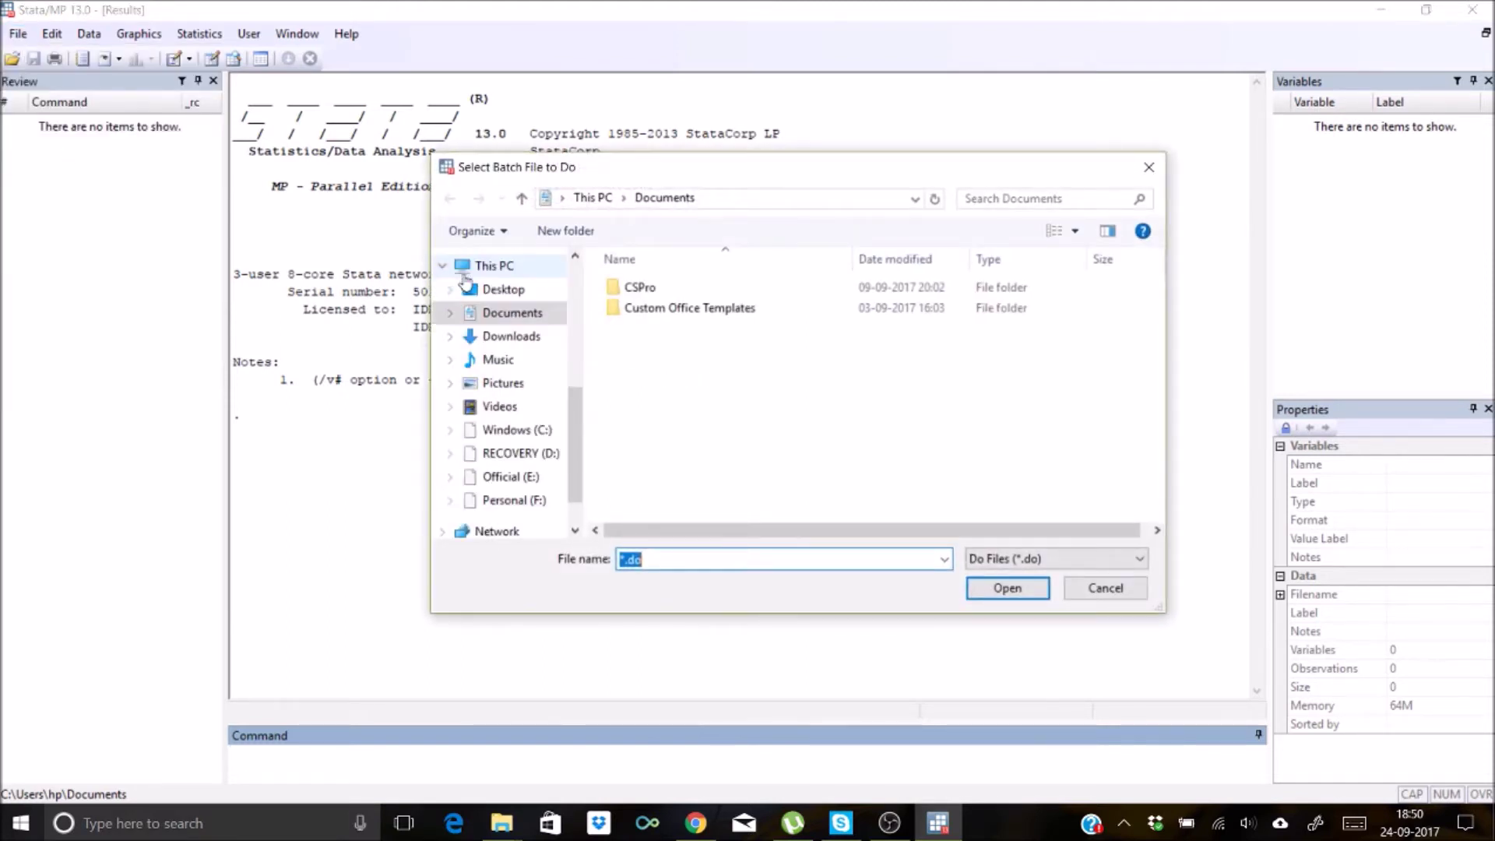
{"action": "left_click", "coordinate": [503, 289]}
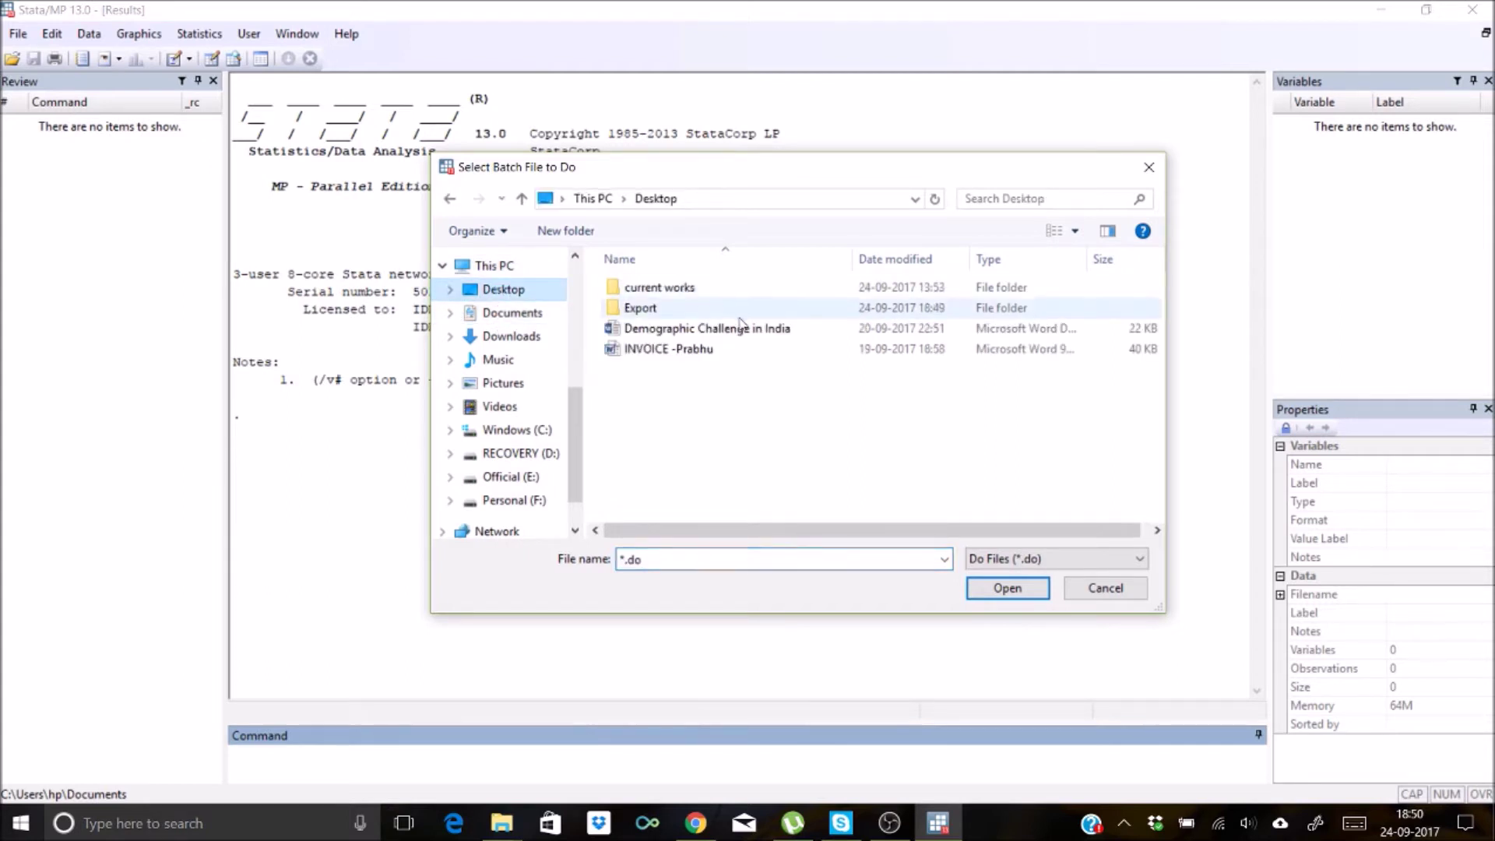
{"action": "double_click", "coordinate": [634, 310]}
{"action": "left_click", "coordinate": [645, 292]}
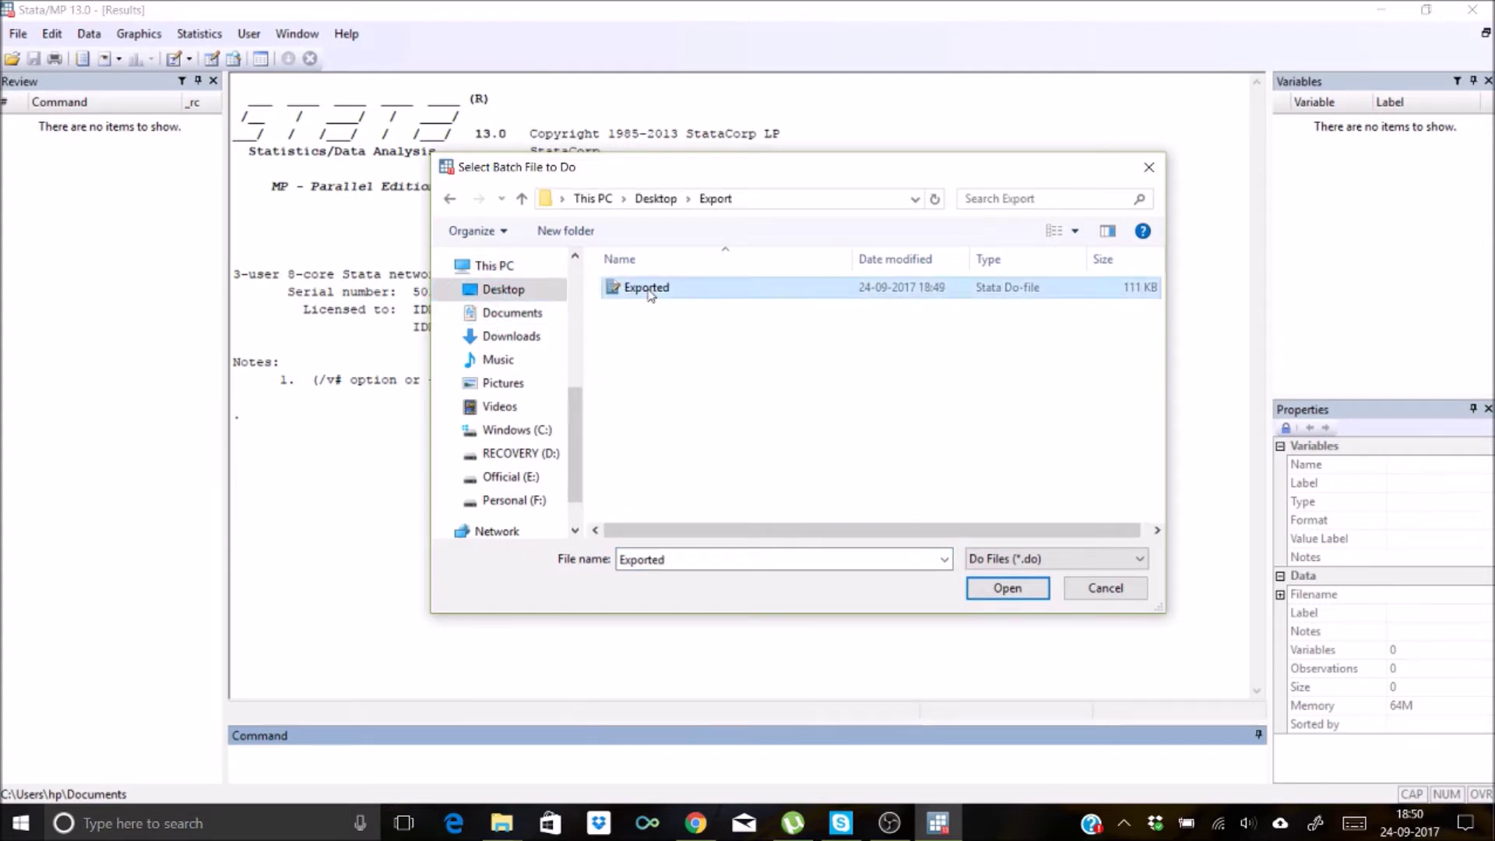
{"action": "left_click", "coordinate": [1008, 590]}
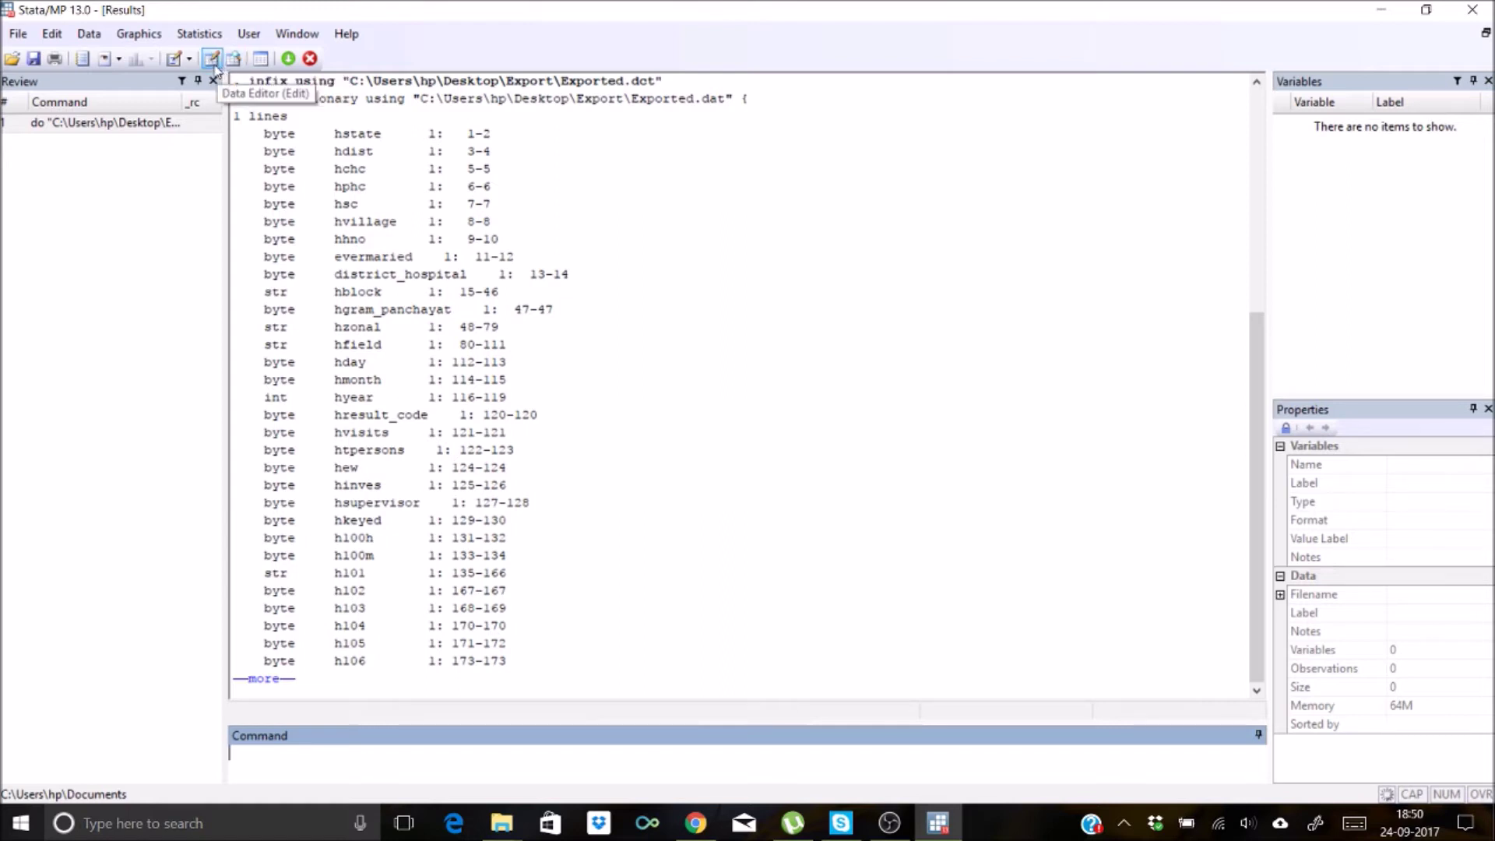
{"action": "left_click", "coordinate": [261, 59]}
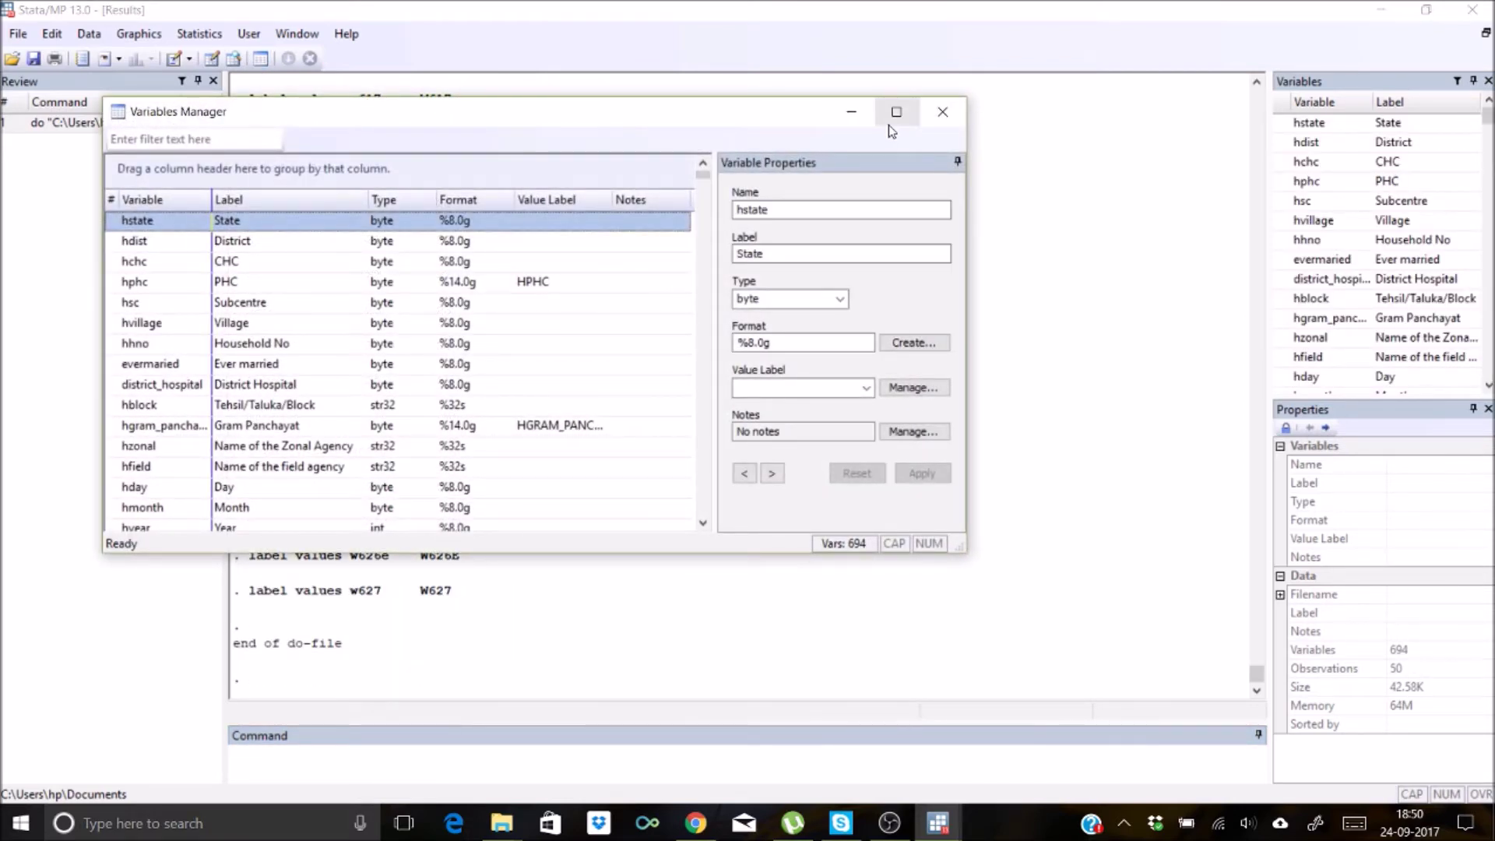
Review the 50 loaded observations in the Data Editor, then bring up the Save dialog
{"action": "left_click", "coordinate": [942, 111]}
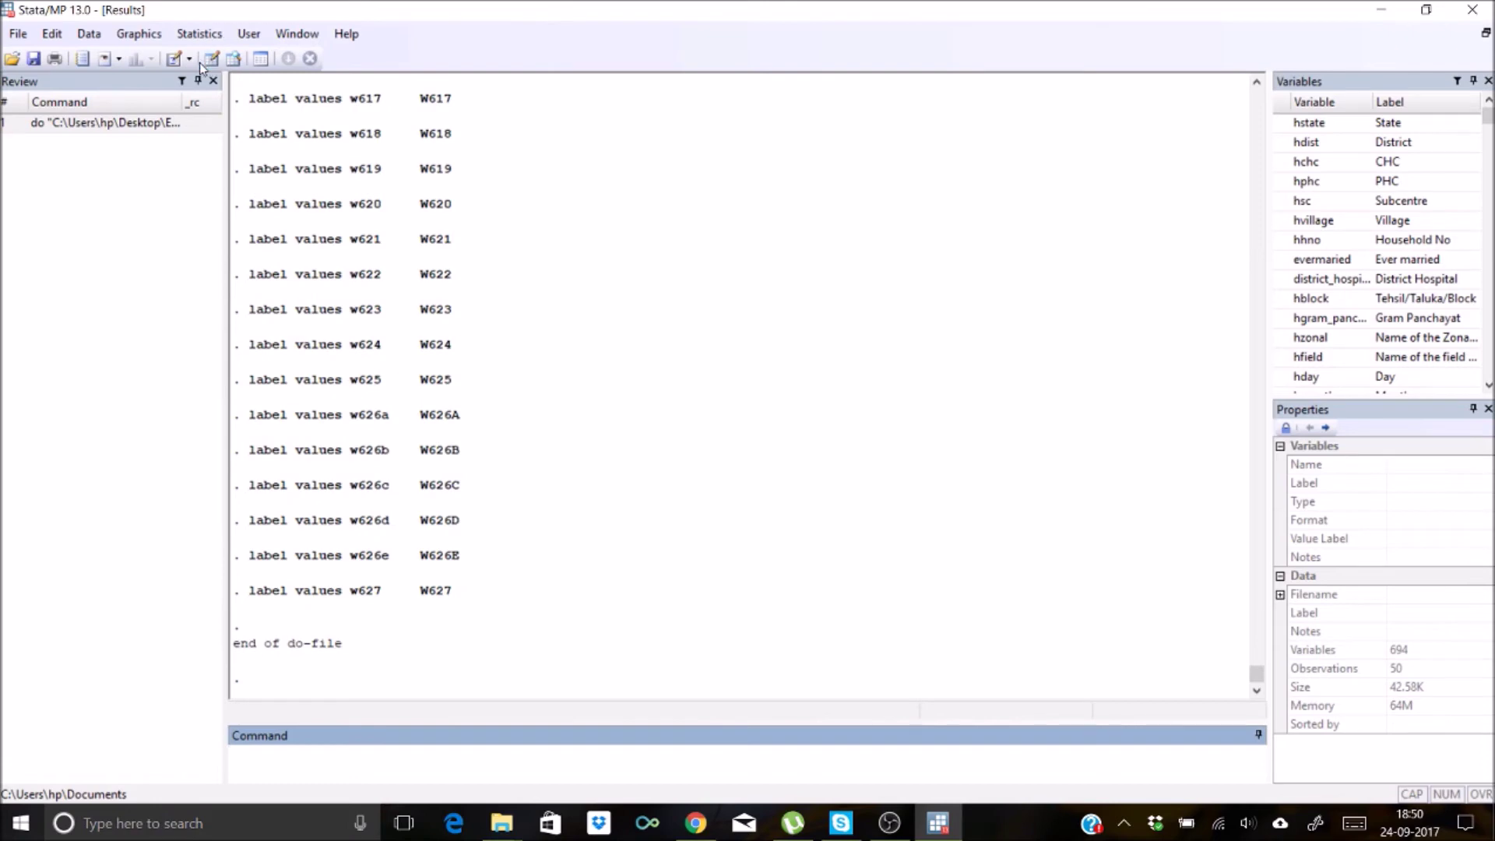
{"action": "left_click", "coordinate": [213, 63]}
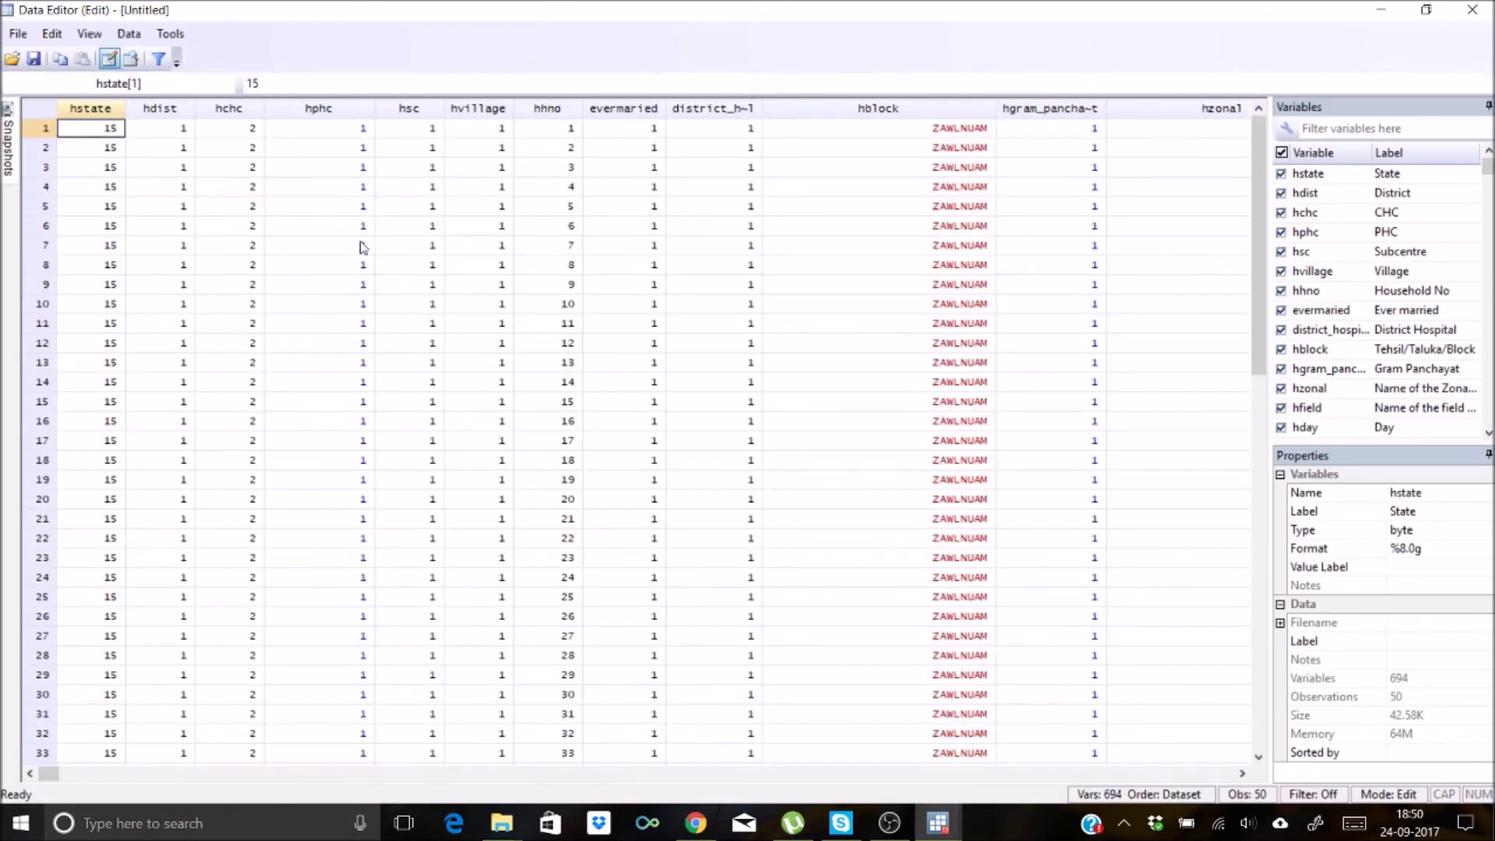
{"action": "left_click", "coordinate": [1259, 707]}
{"action": "left_click", "coordinate": [1259, 706]}
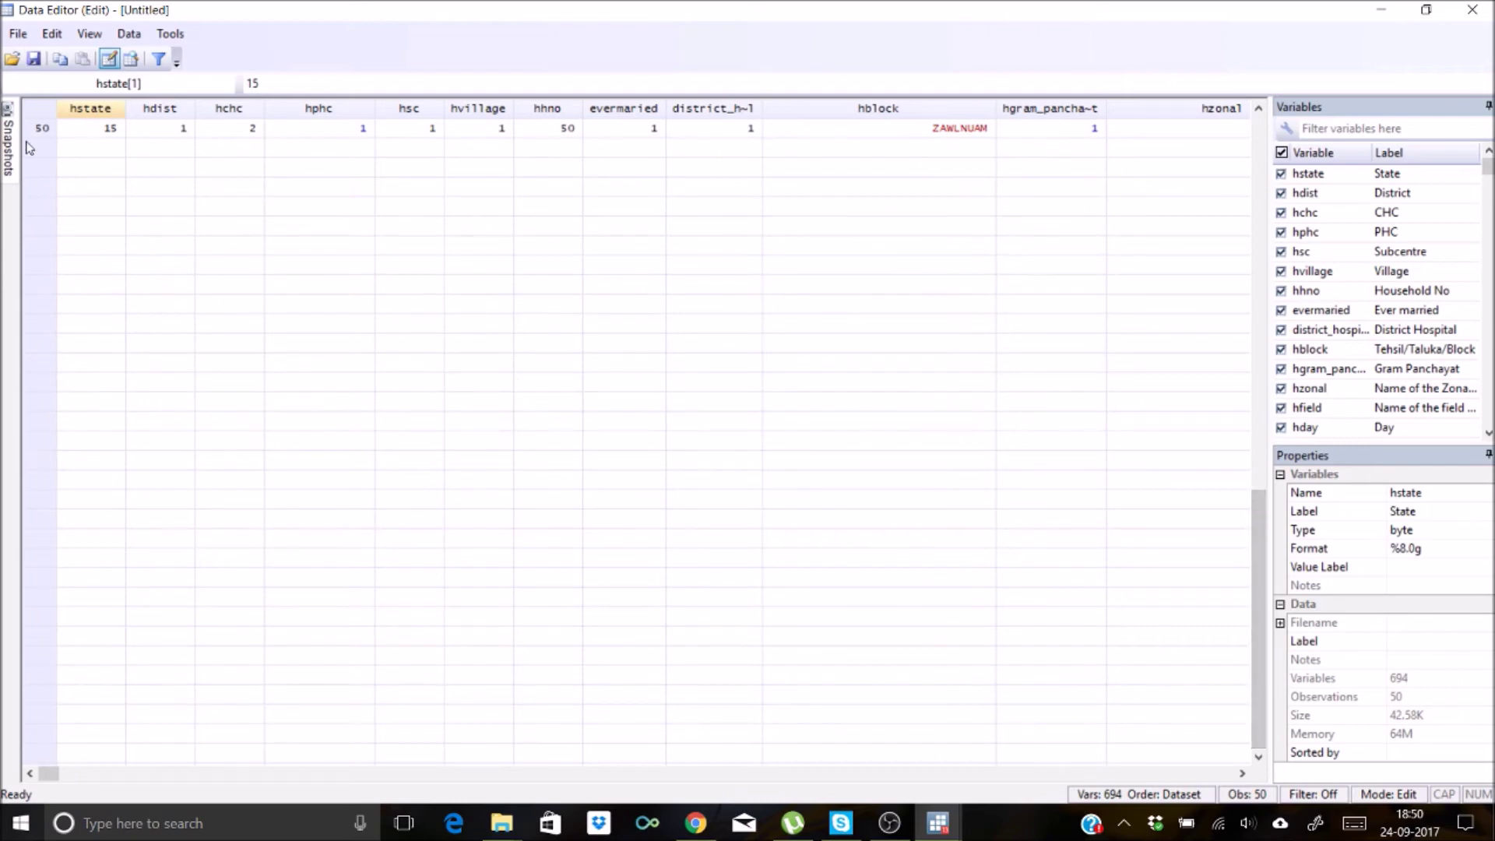
{"action": "left_click", "coordinate": [33, 58]}
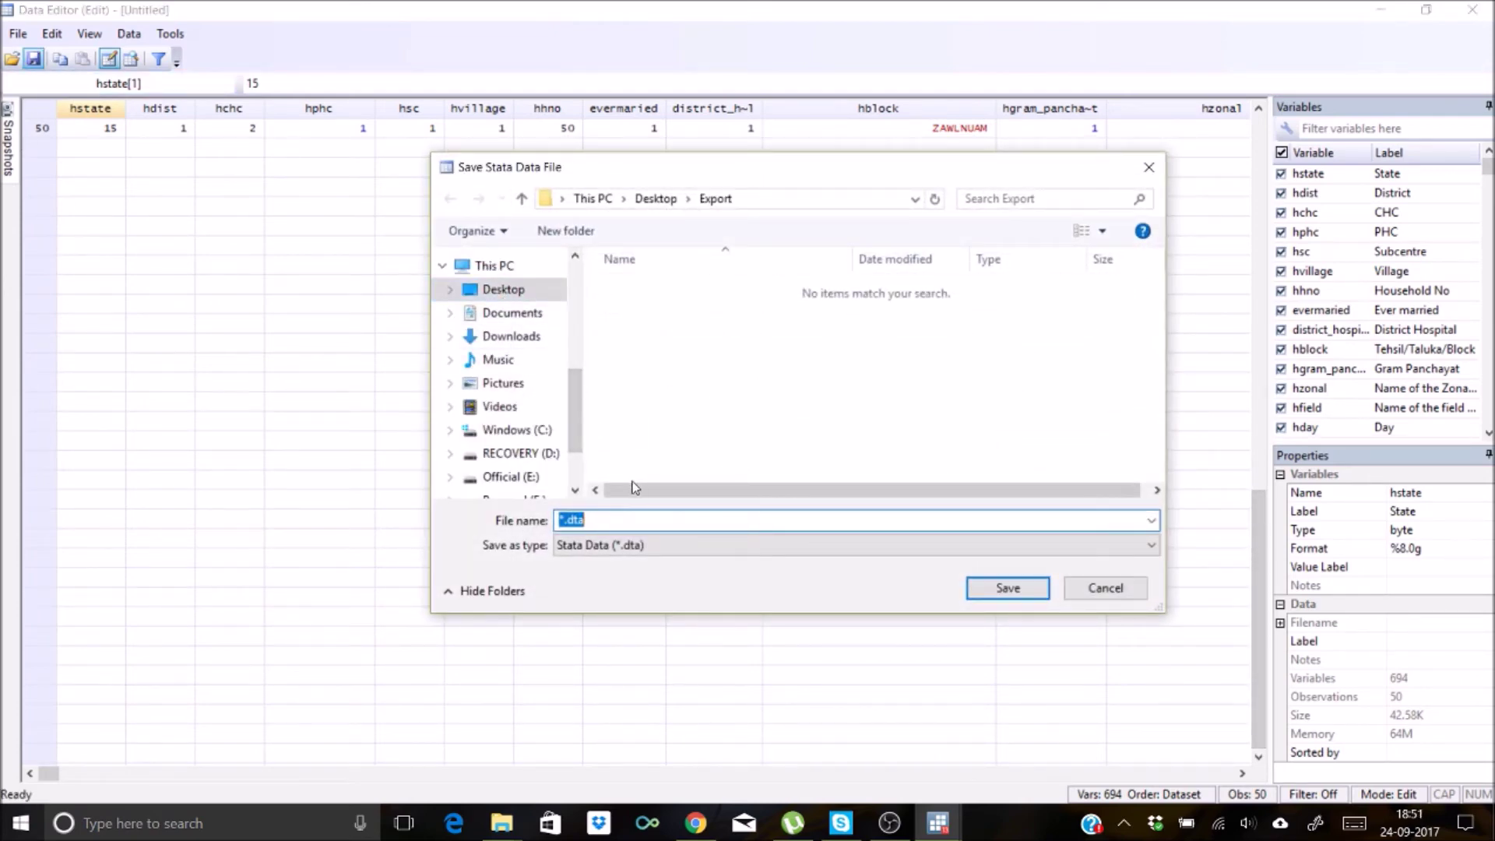
Save the dataset as HH.dta in the Export folder
{"action": "type", "text": "Hh"}
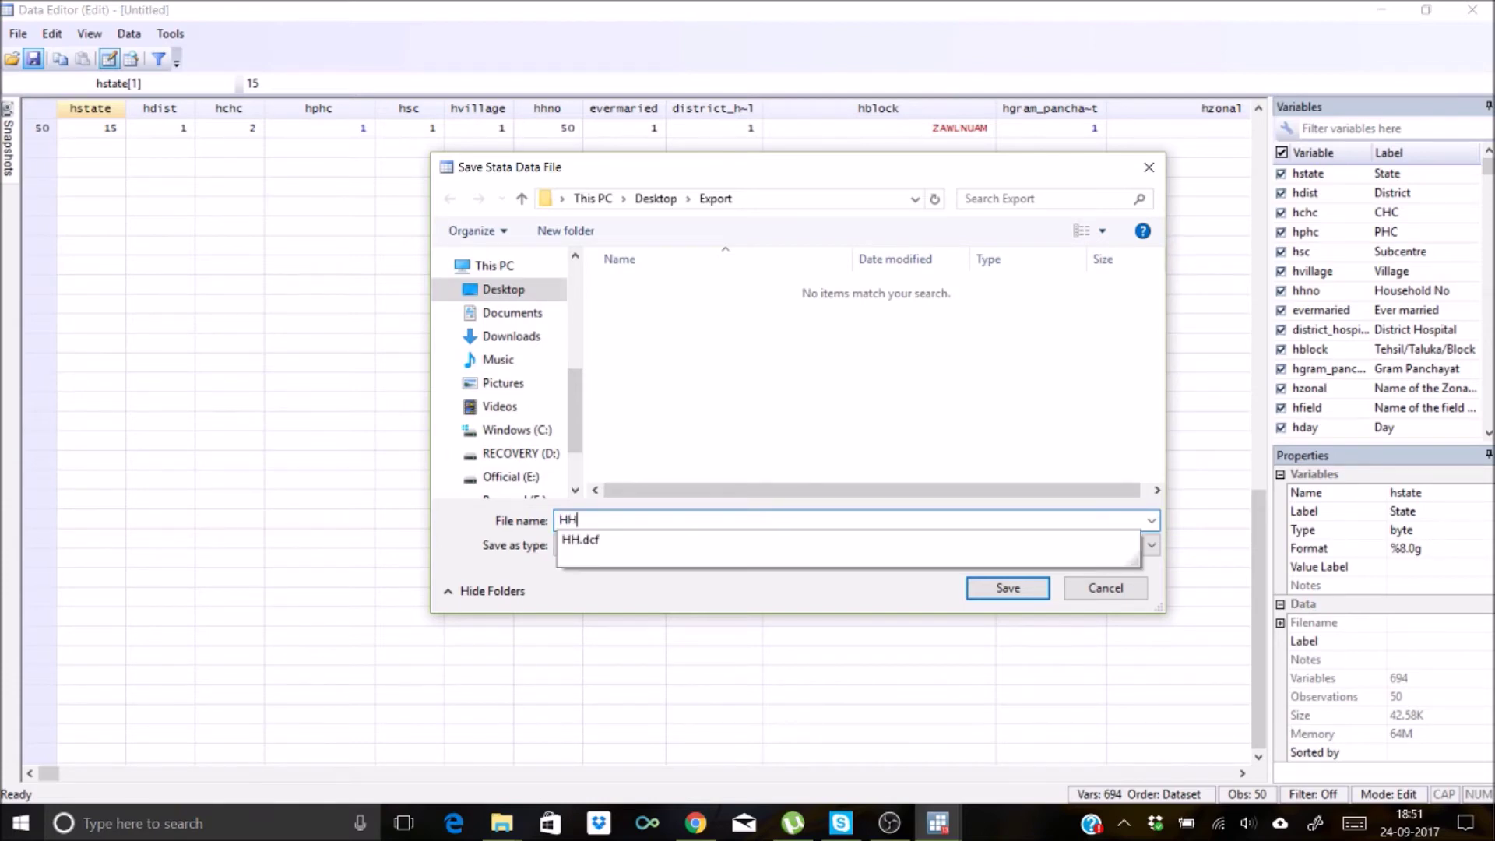
{"action": "key", "text": "Escape"}
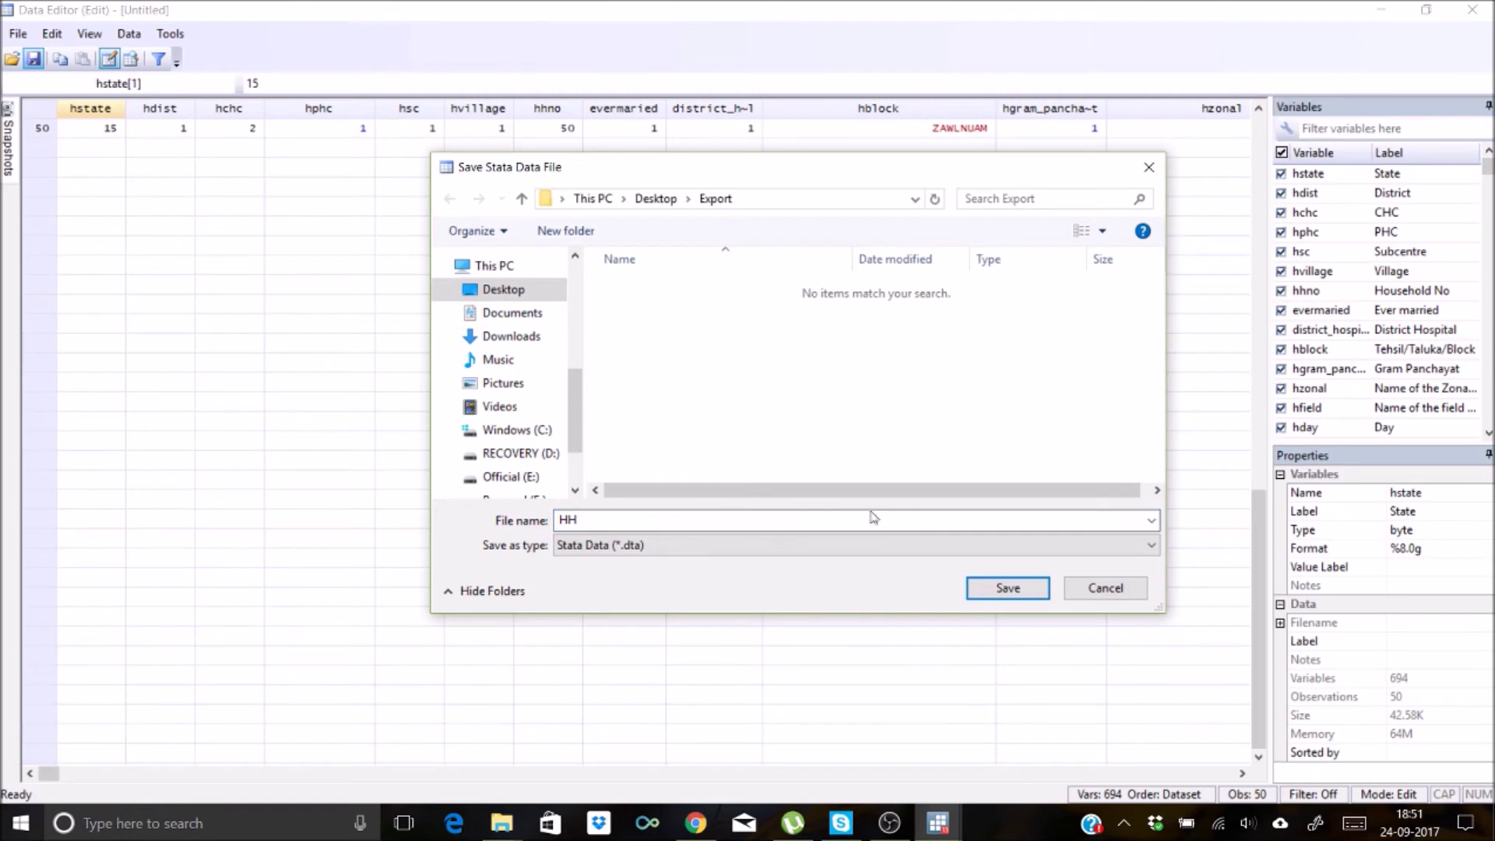
{"action": "key", "text": "Tab"}
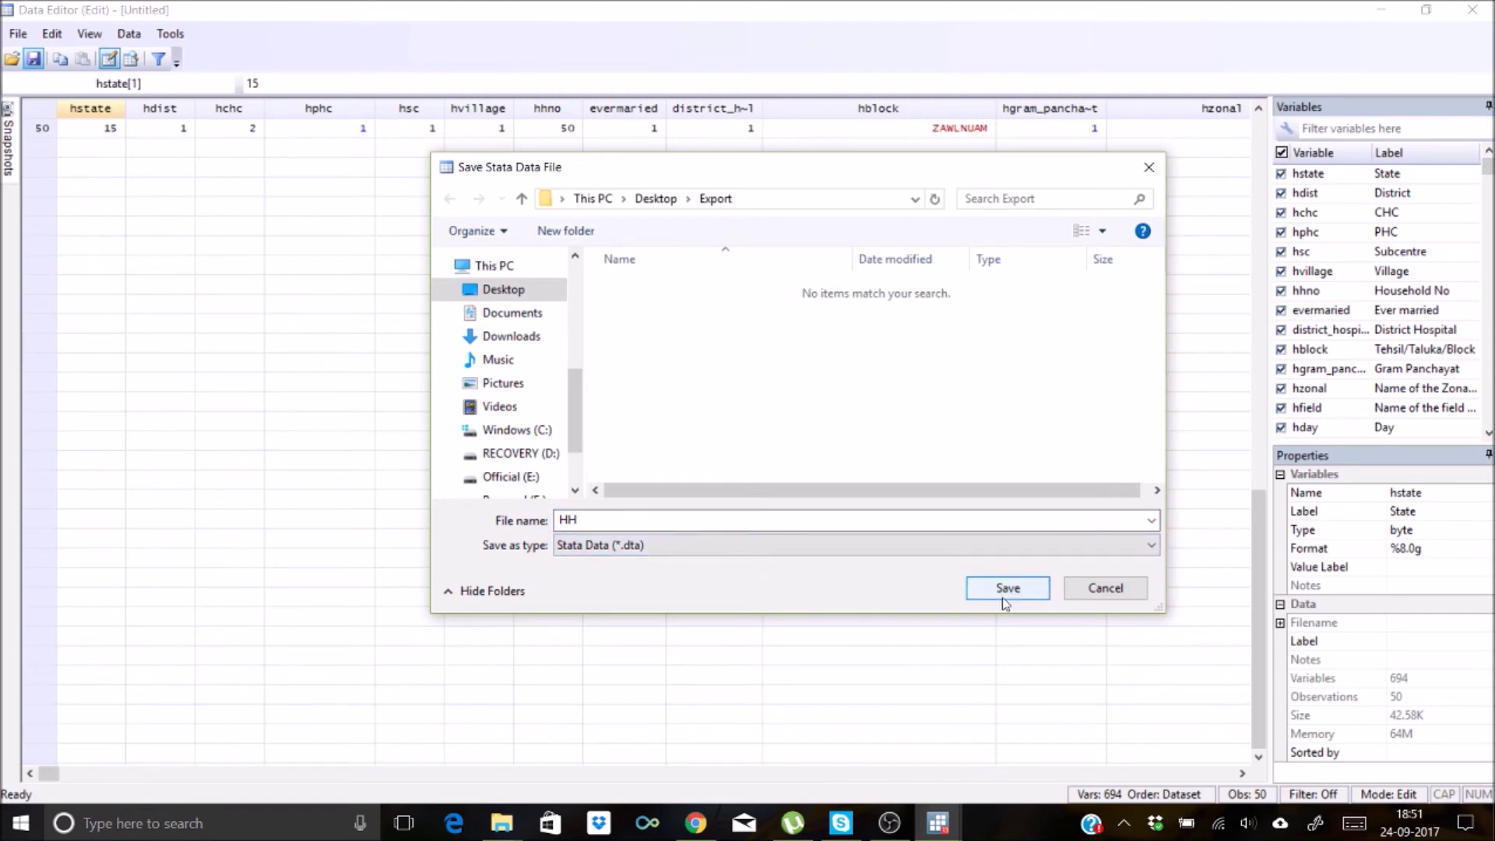
{"action": "left_click", "coordinate": [1005, 602]}
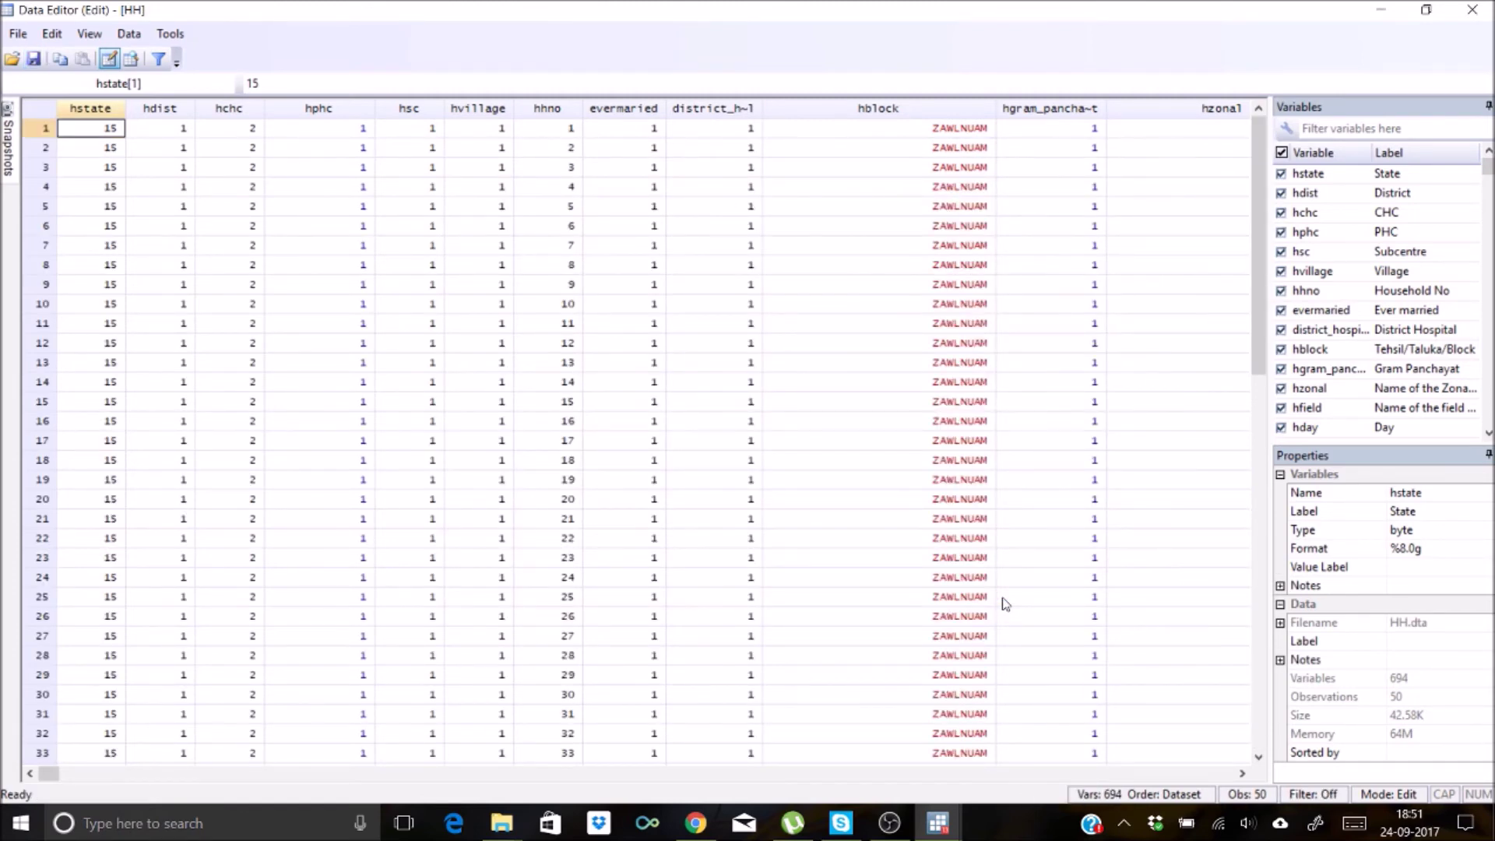
Minimize the Data Editor, Stata and Export folder windows to reveal the desktop
{"action": "left_click", "coordinate": [1381, 11]}
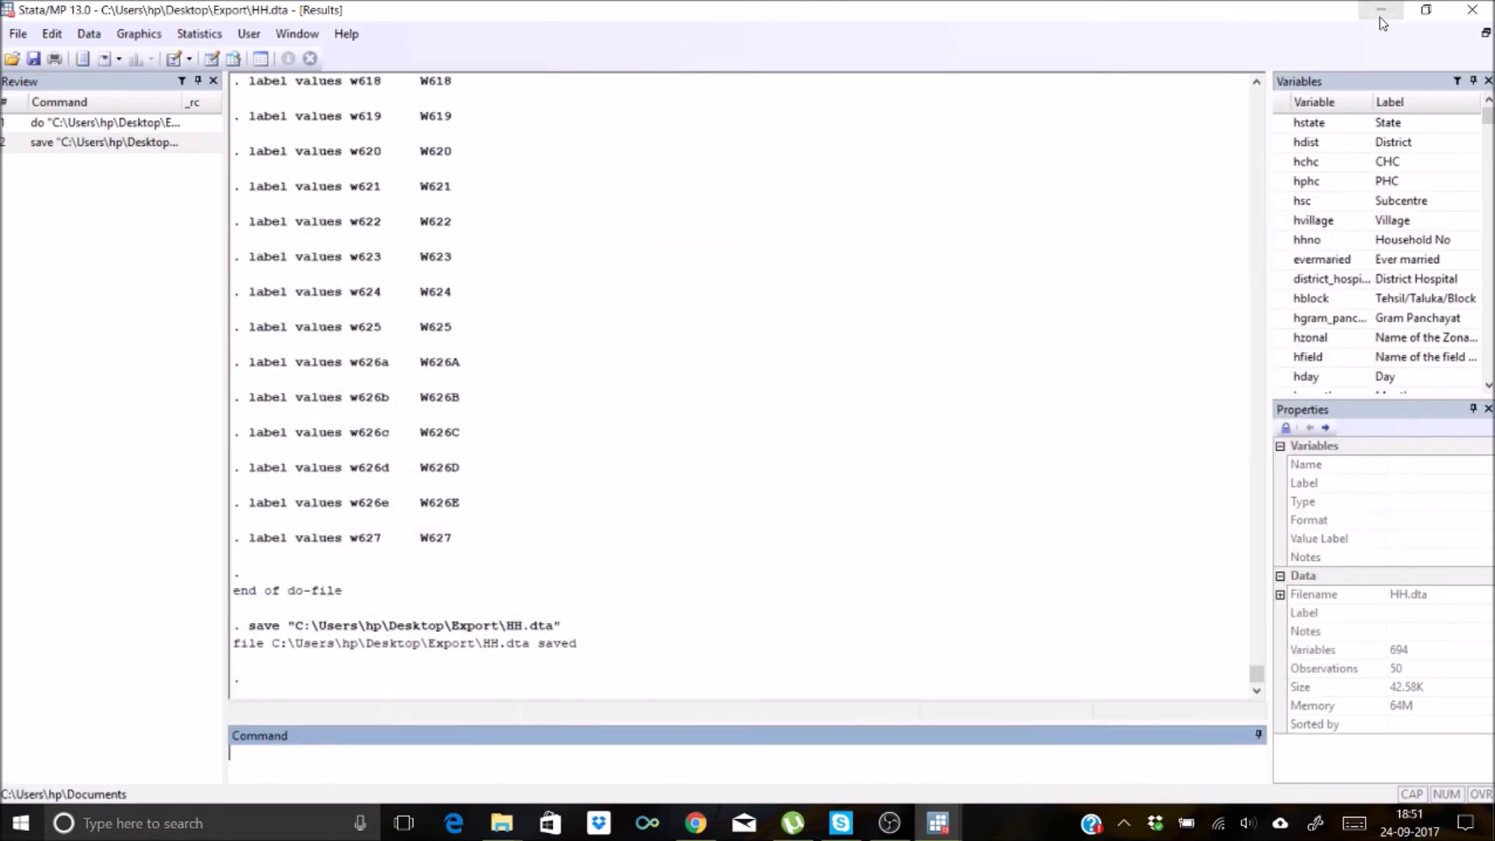
{"action": "left_click", "coordinate": [1381, 17]}
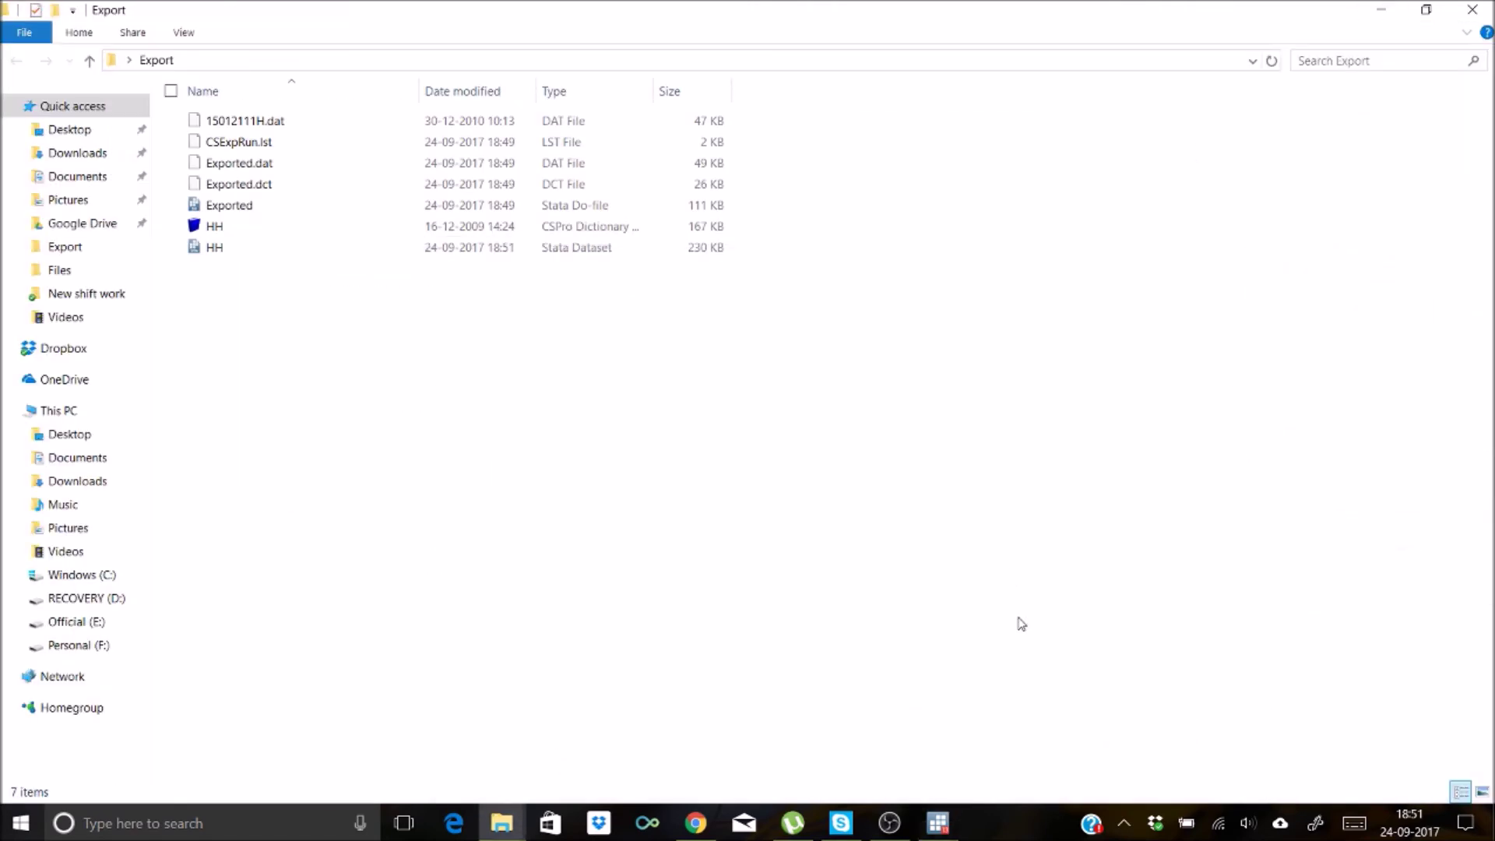
{"action": "left_click", "coordinate": [1381, 9]}
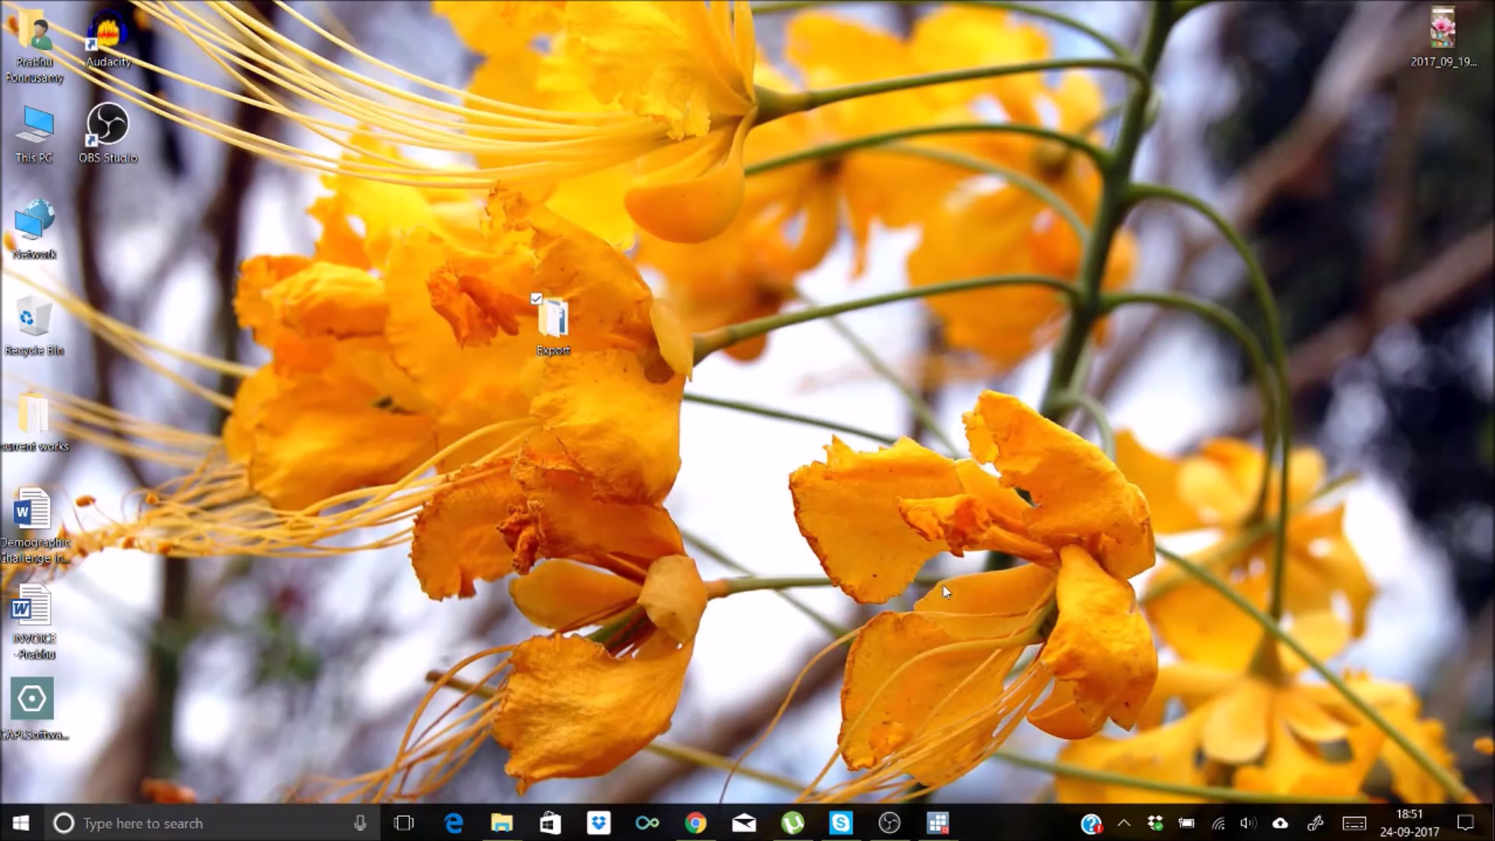